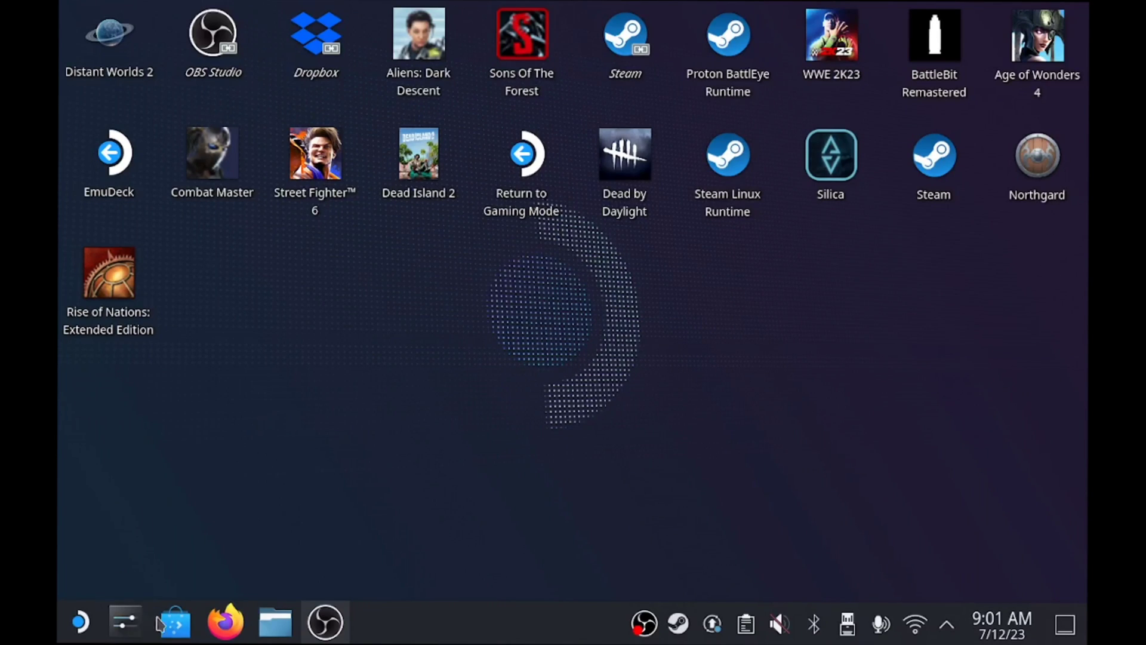
# Open the Discover software store and run a search for Spotify.
pyautogui.click(174, 630)
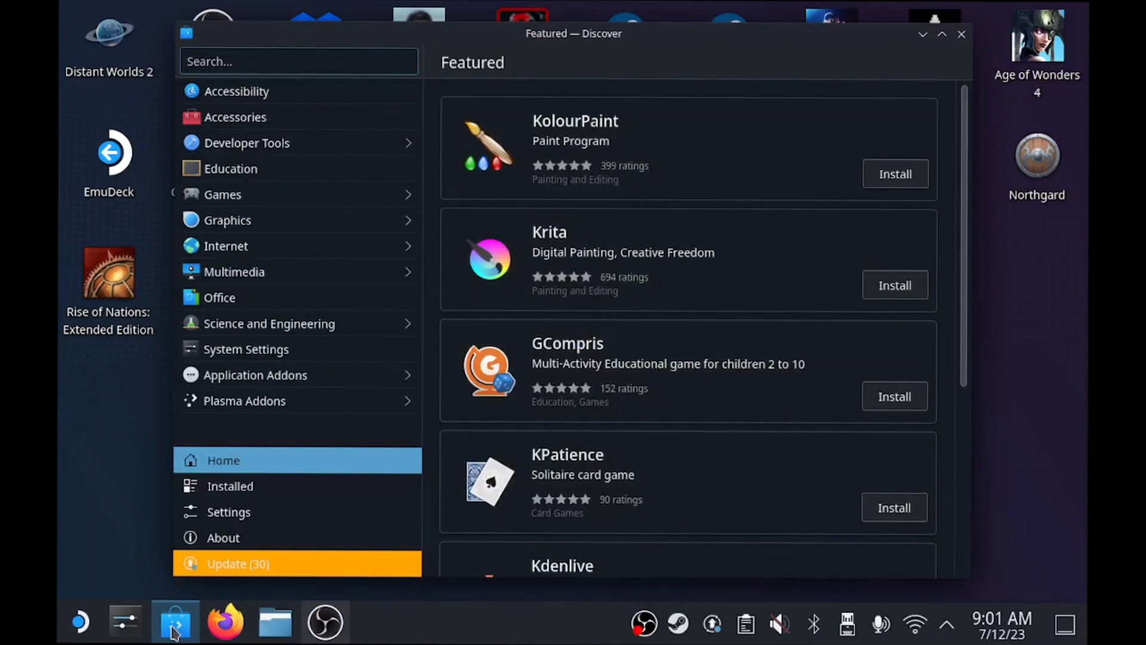
pyautogui.click(302, 62)
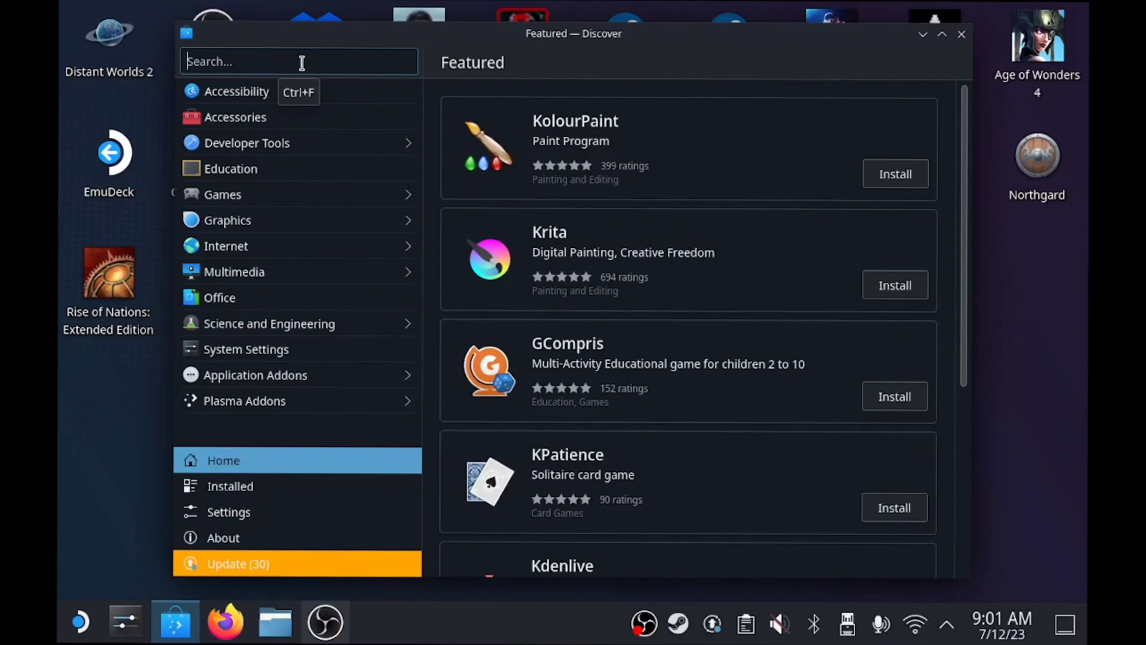
pyautogui.press('super+x')
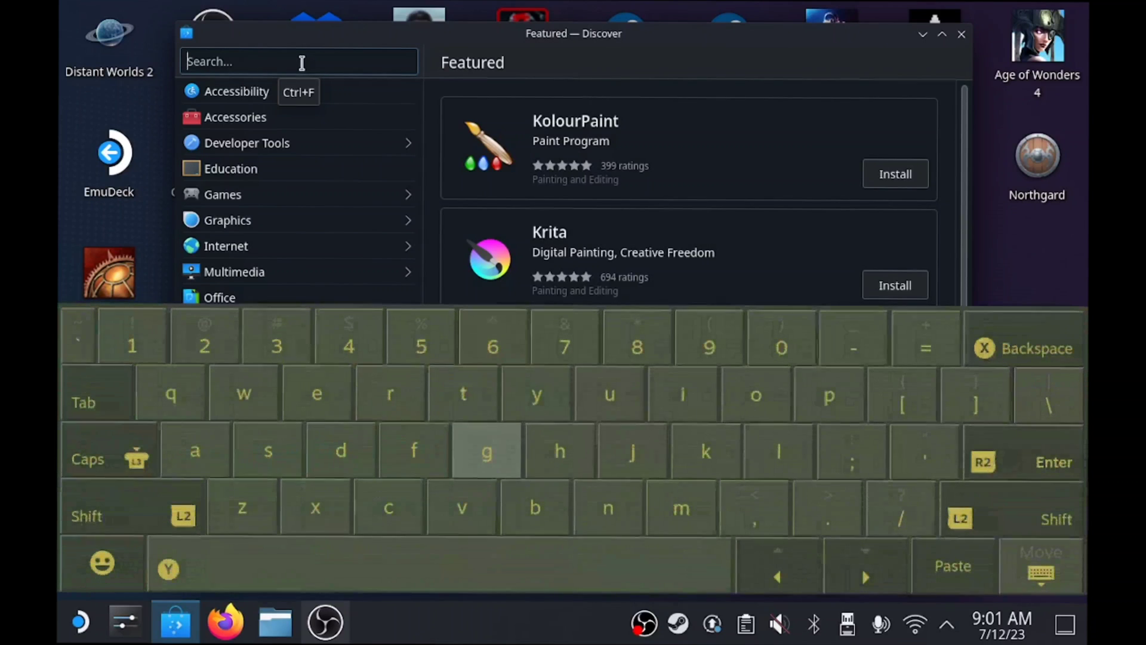
pyautogui.click(267, 472)
pyautogui.click(854, 393)
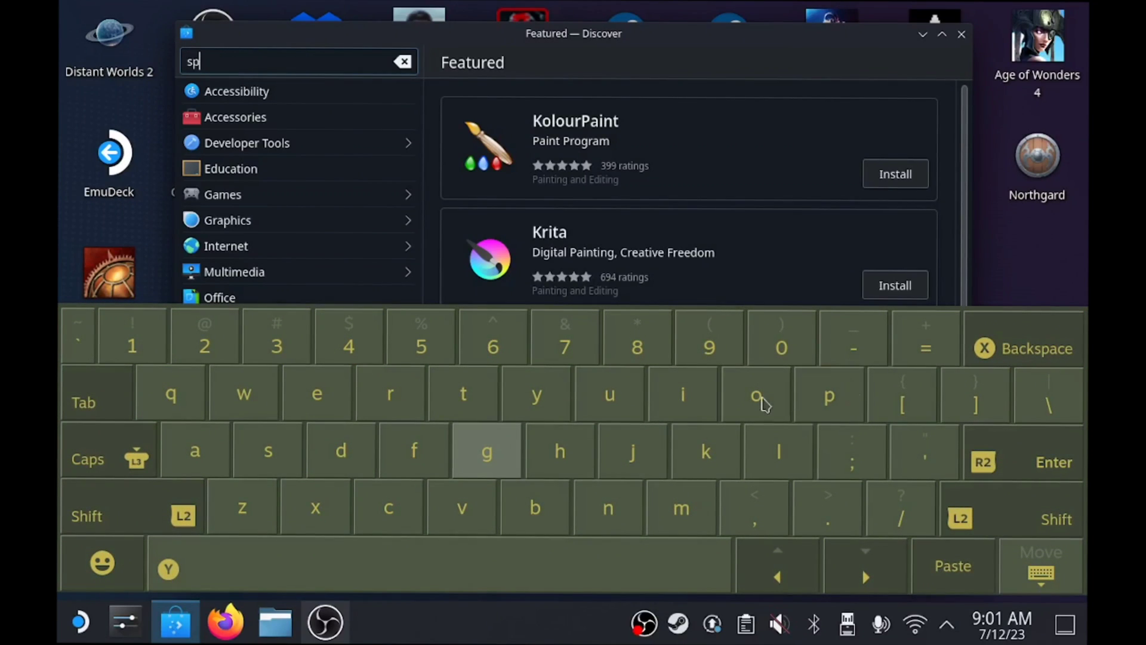
pyautogui.click(464, 415)
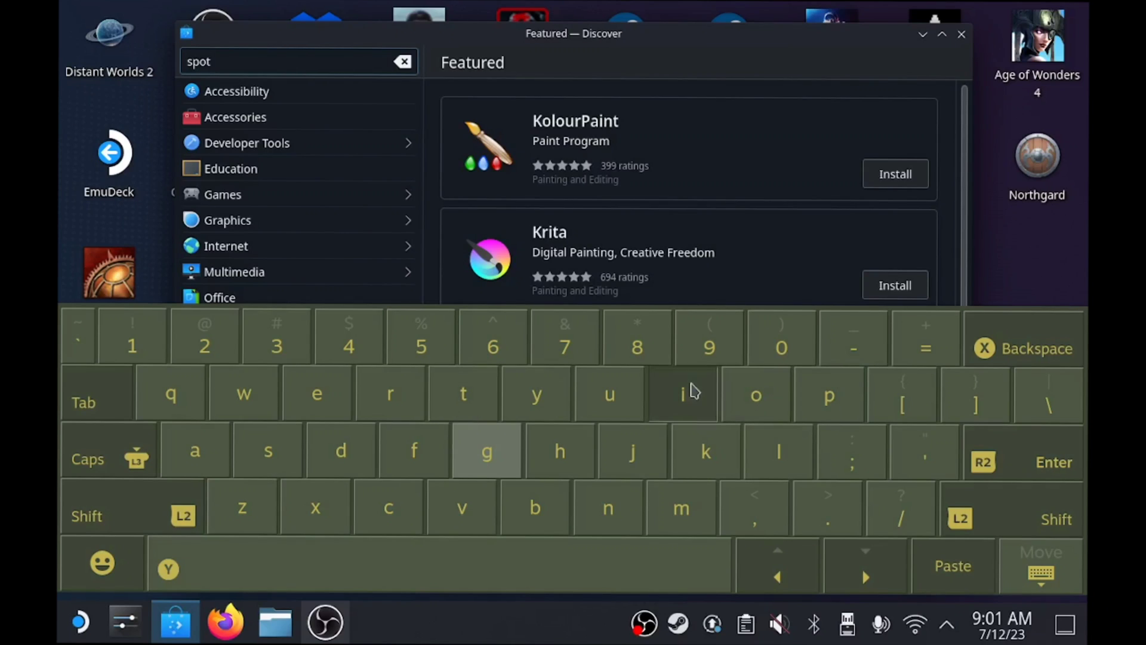
pyautogui.click(685, 389)
pyautogui.click(422, 469)
pyautogui.click(551, 429)
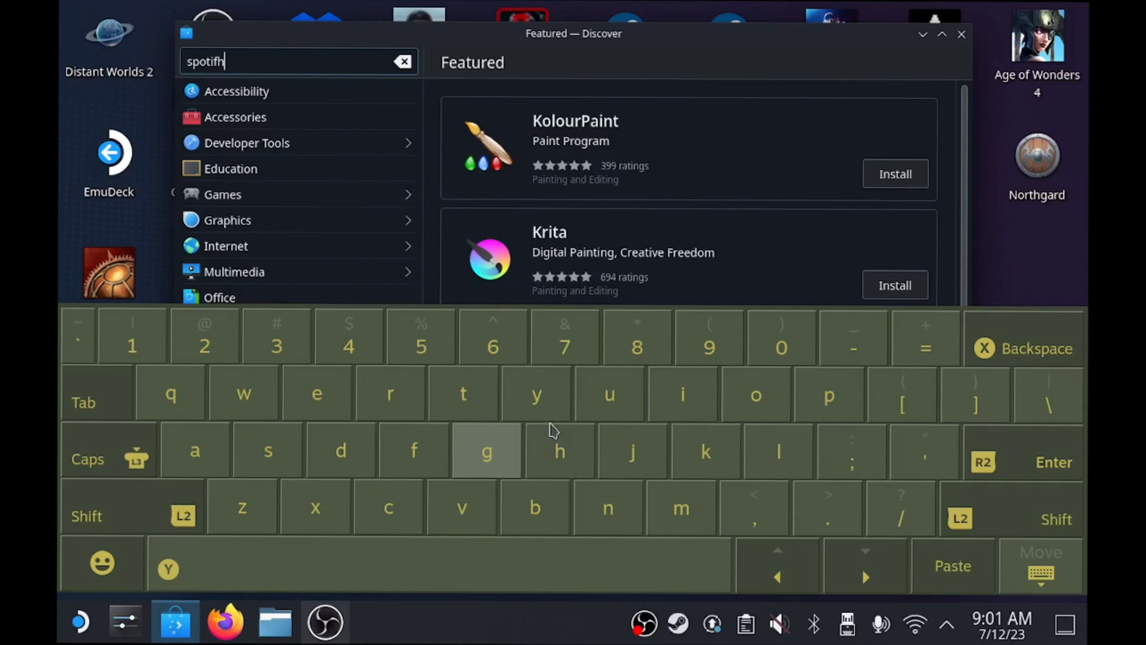
pyautogui.click(1056, 464)
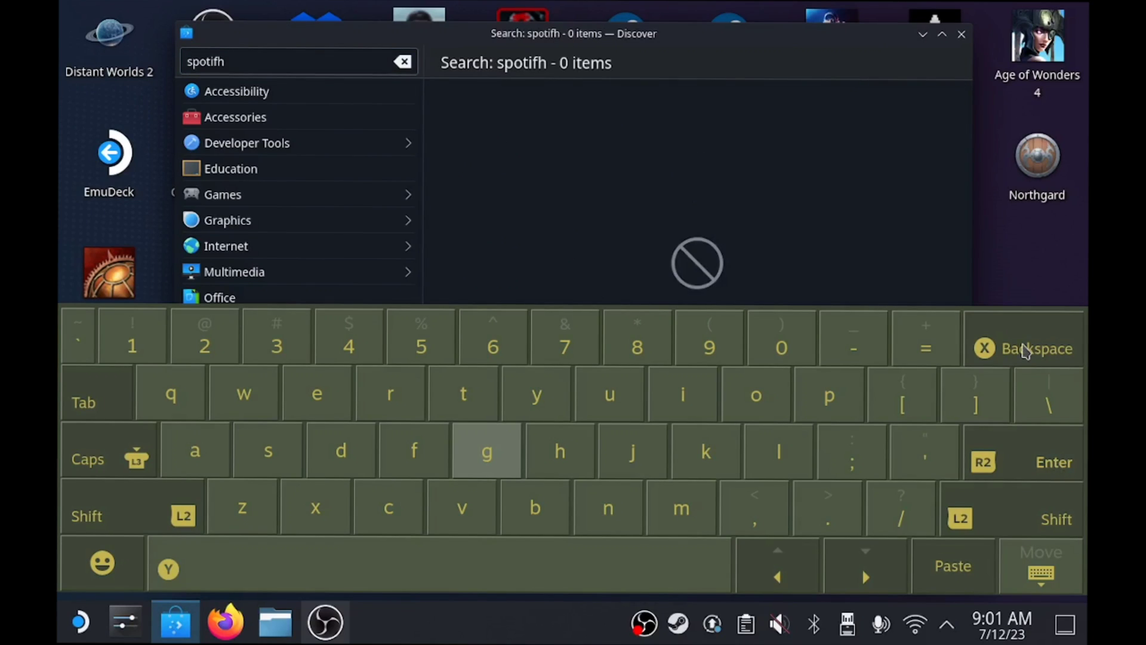
# Correct the store search term to "spotify", view the results, and close Discover.
pyautogui.click(313, 72)
pyautogui.click(1037, 354)
pyautogui.click(540, 400)
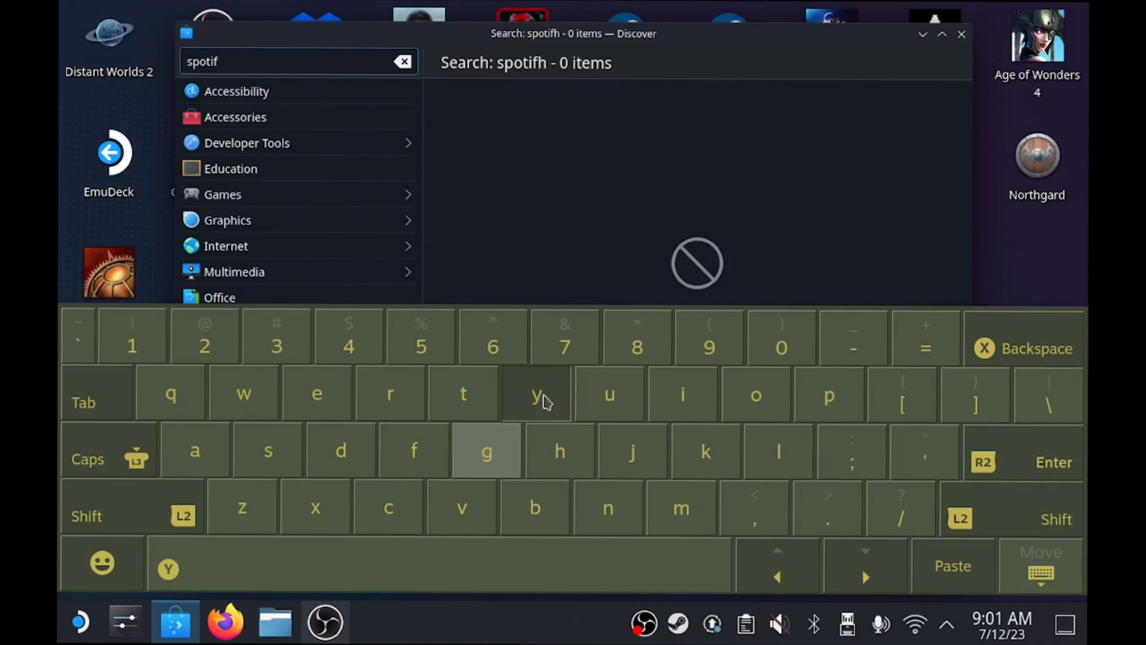
pyautogui.click(1046, 463)
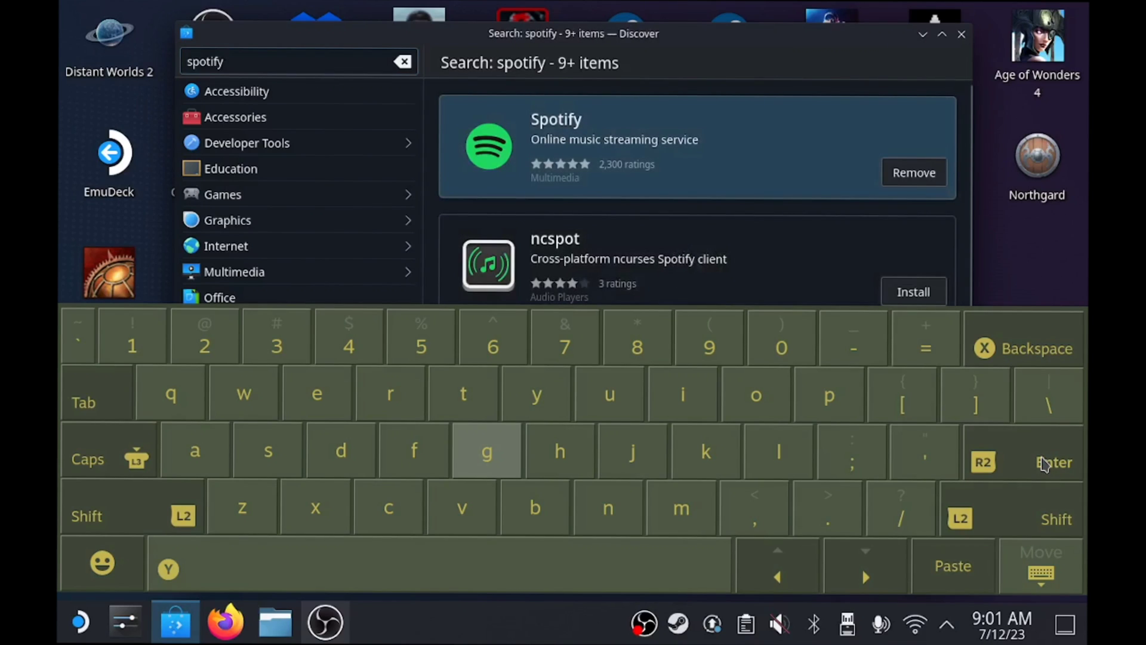
pyautogui.click(1041, 574)
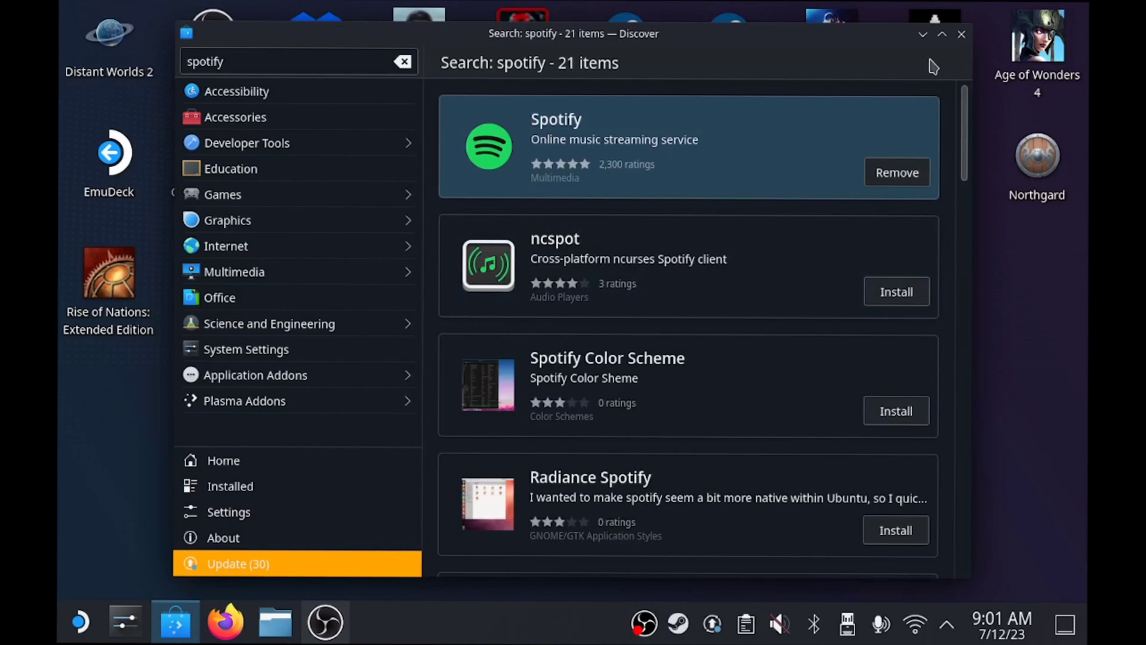
pyautogui.click(962, 36)
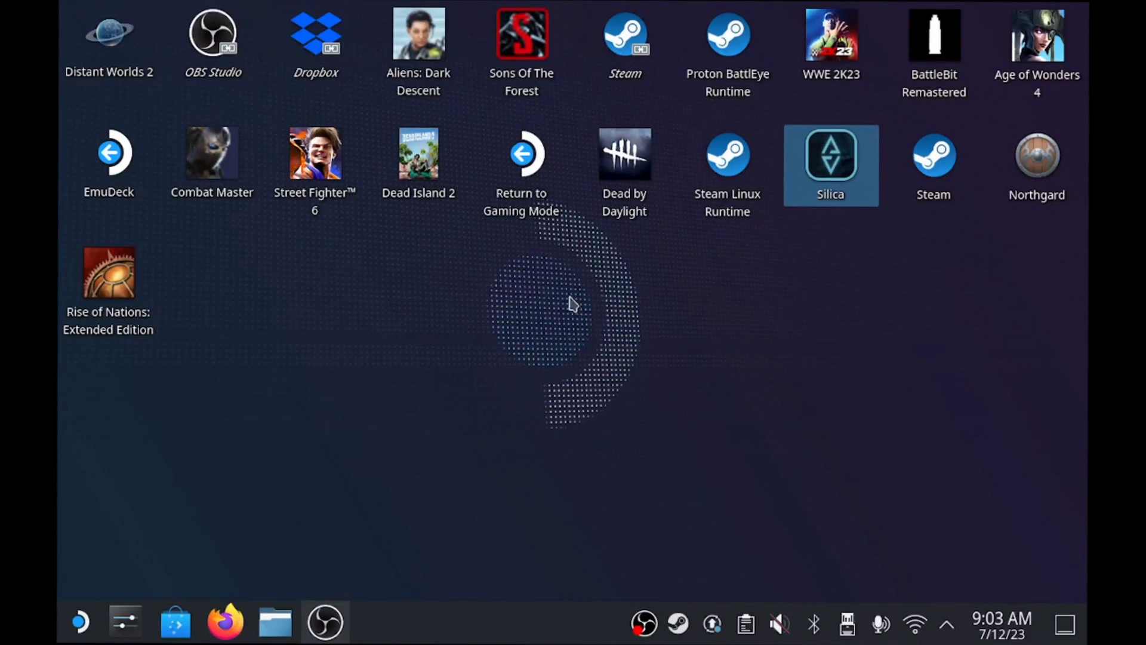
# Find Spotify in the application launcher by searching for "s", run it, and close its window.
pyautogui.click(81, 624)
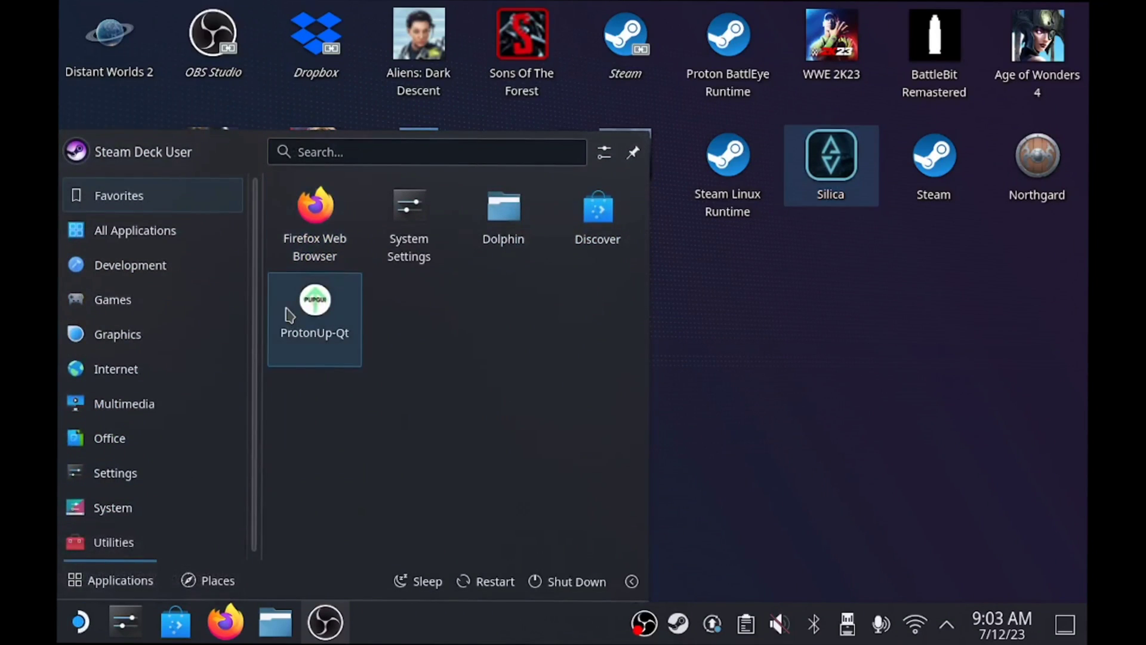
pyautogui.click(379, 149)
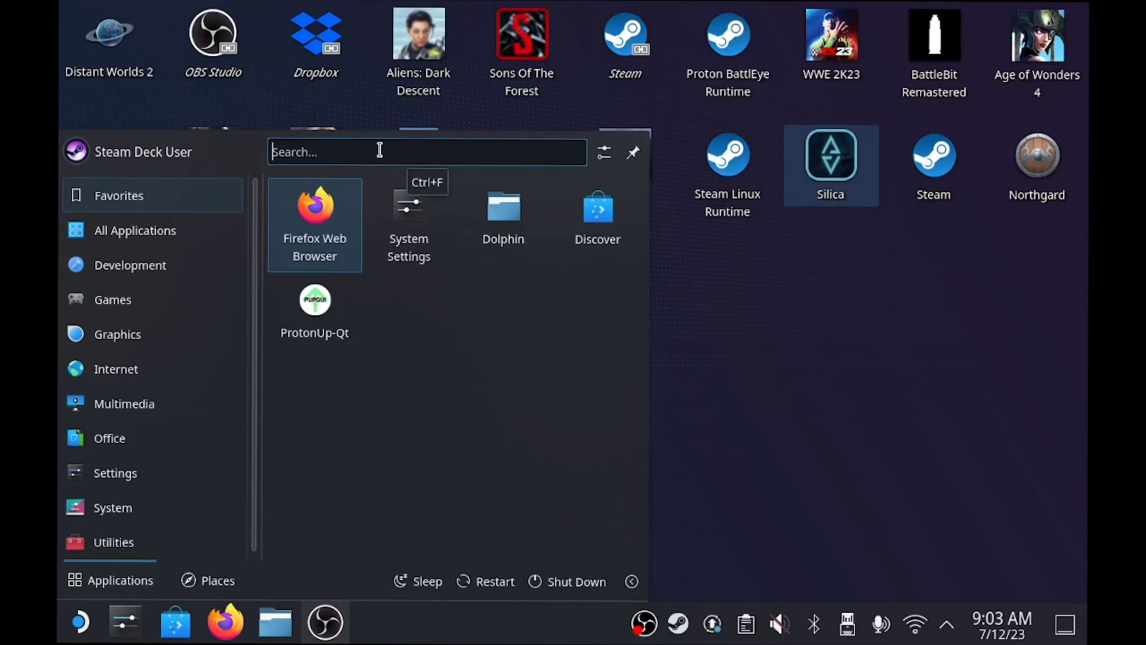
pyautogui.press('super+x')
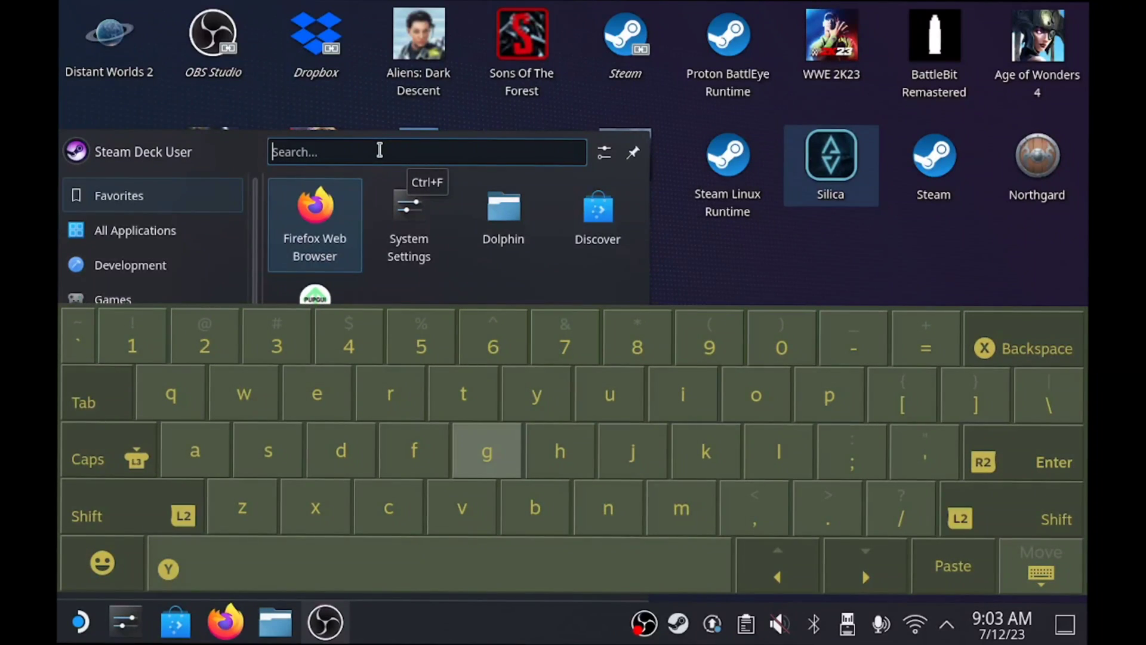
pyautogui.click(279, 467)
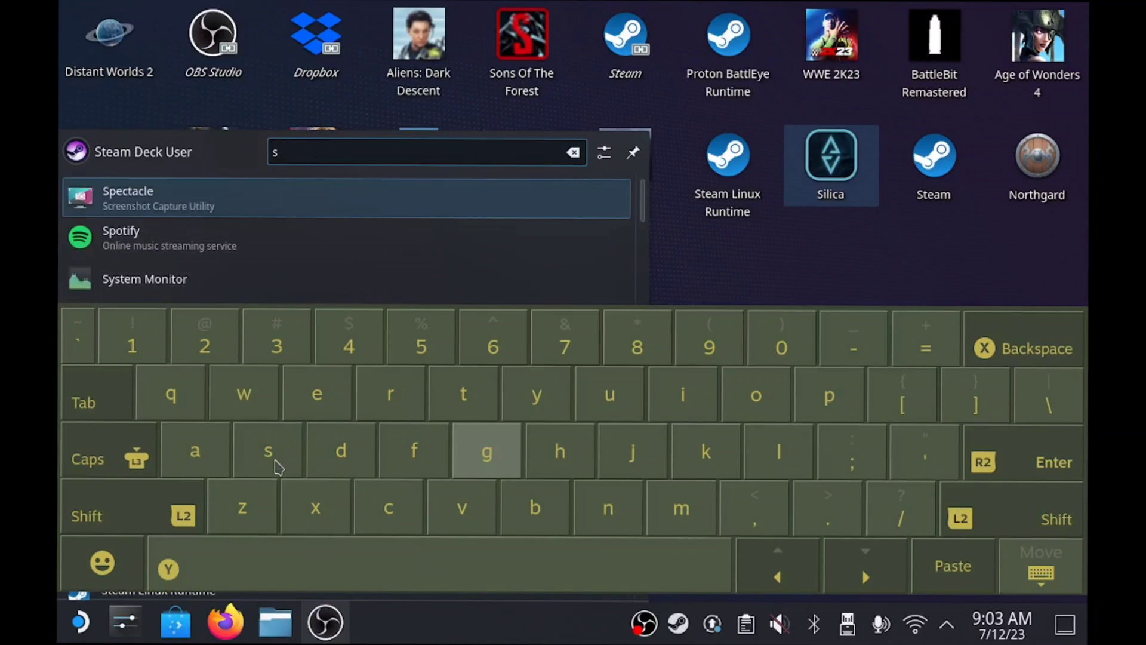
pyautogui.click(1054, 584)
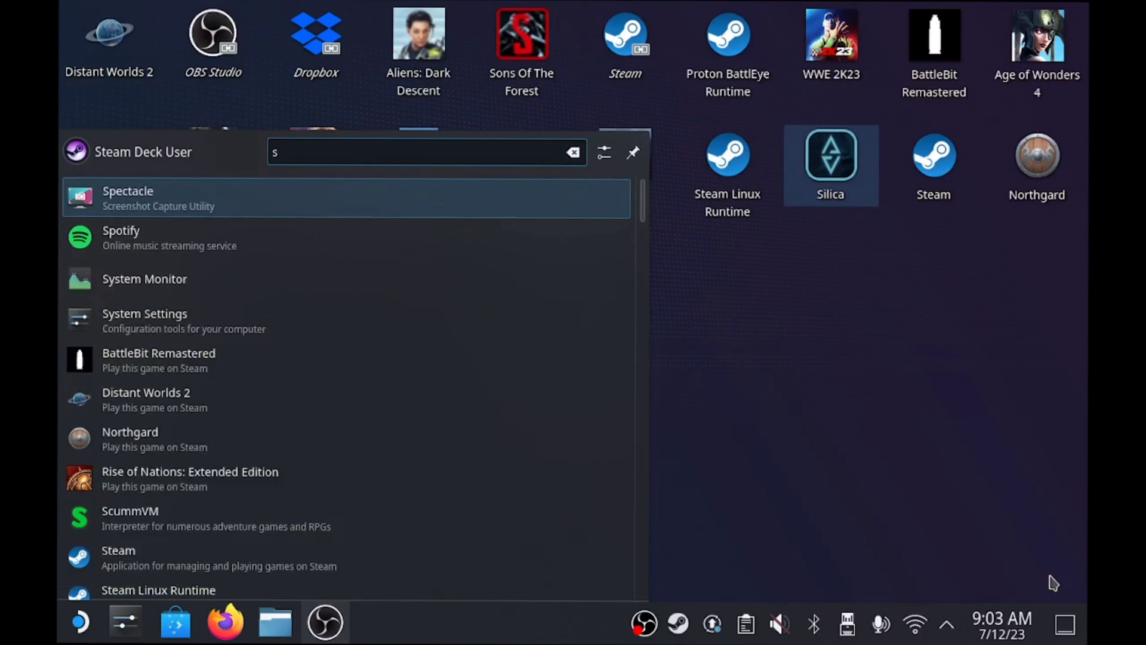
pyautogui.press('Down')
pyautogui.press('Return')
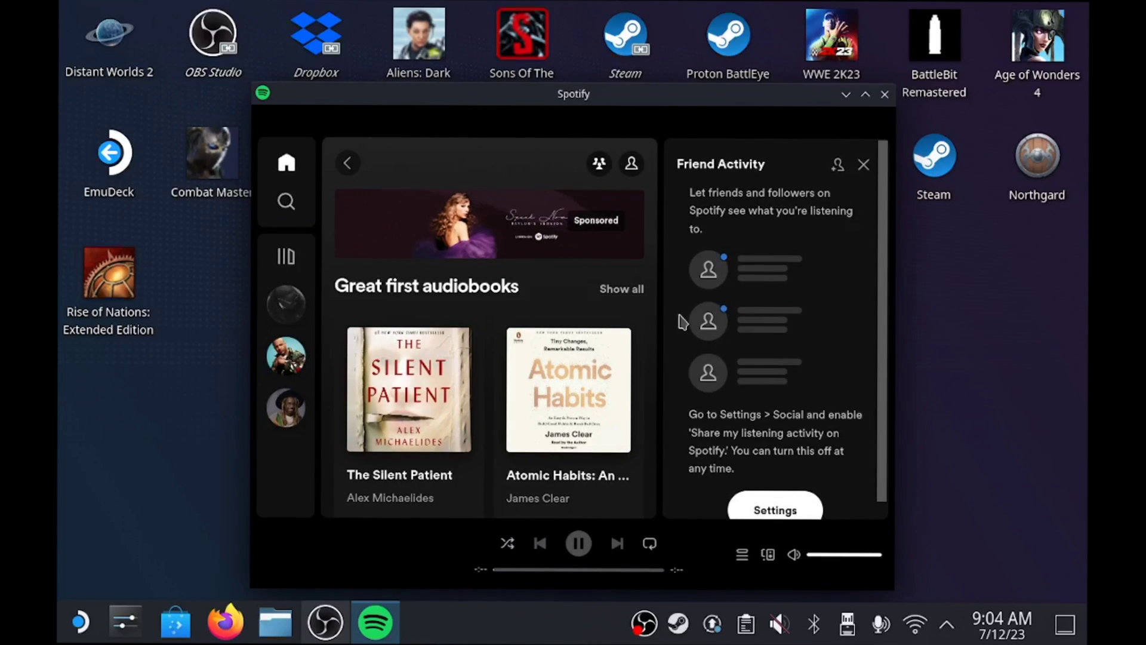
pyautogui.click(885, 95)
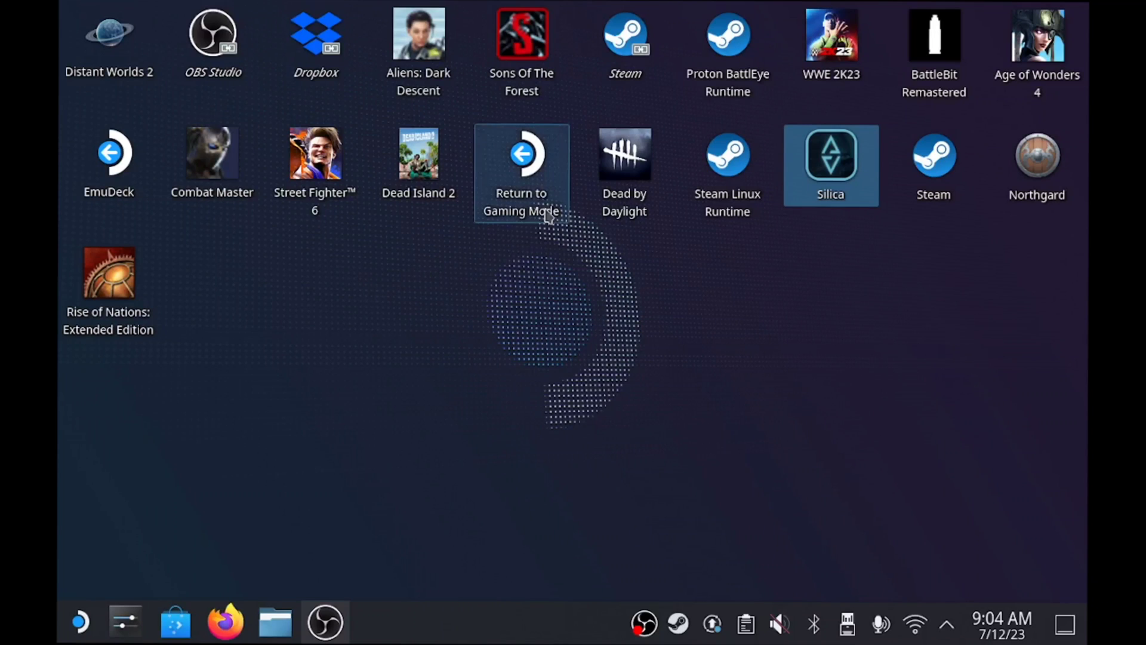
# Switch to Steam, add Spotify to the library as a non-Steam game, and close the Steam window.
pyautogui.click(641, 54)
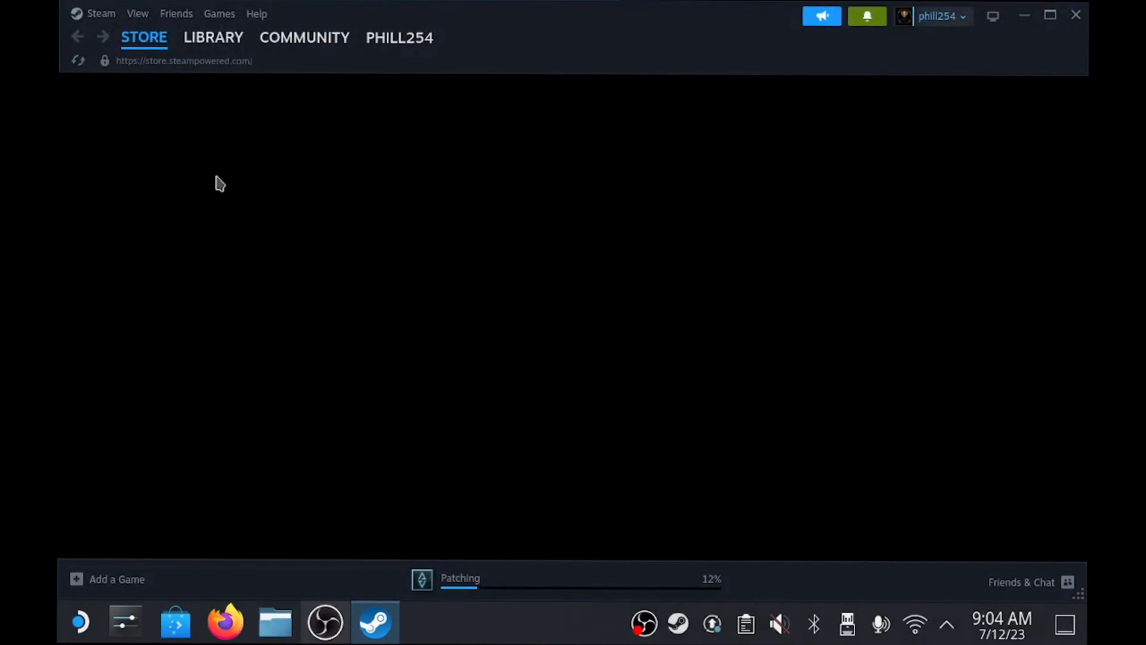
pyautogui.click(219, 45)
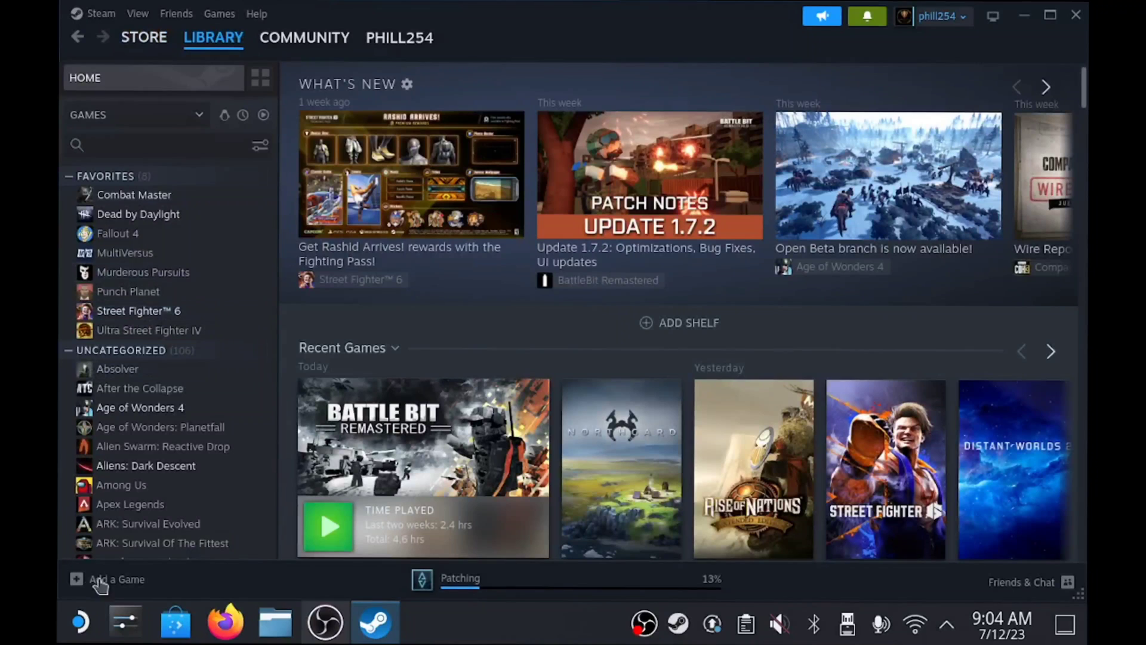
pyautogui.click(109, 582)
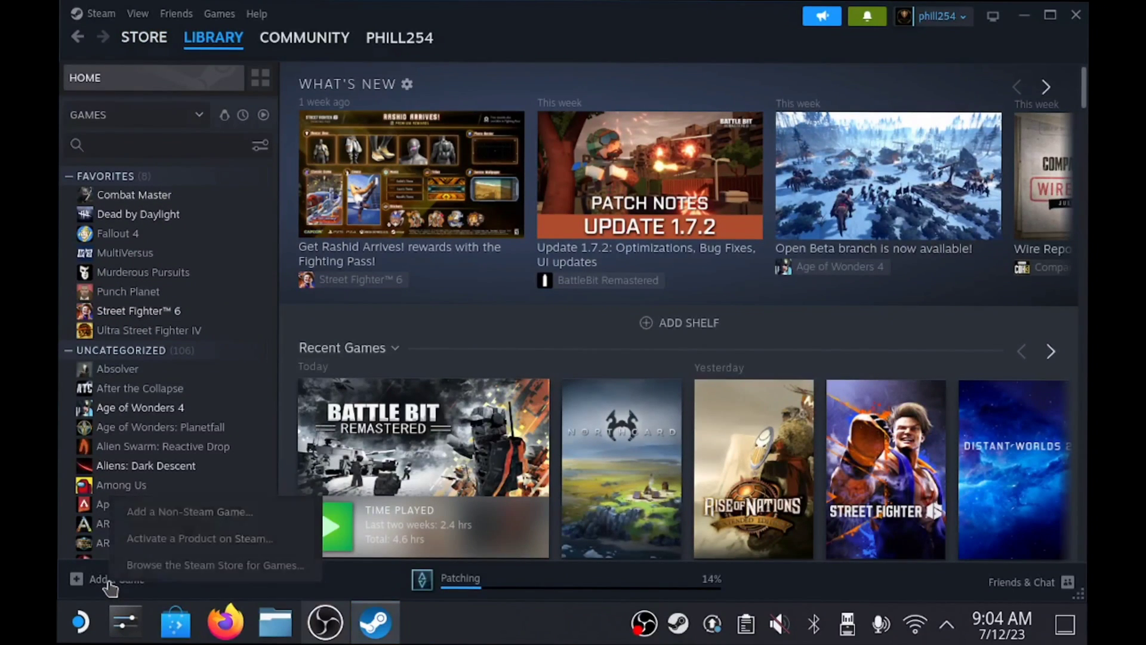
pyautogui.click(201, 514)
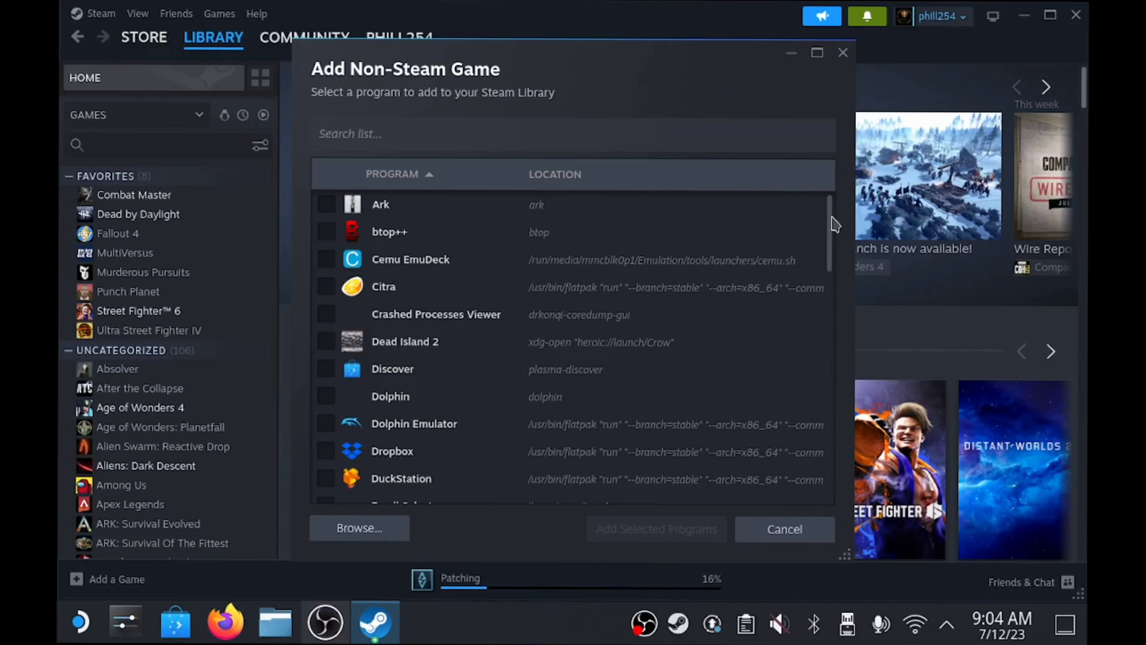
pyautogui.moveTo(834, 225); pyautogui.dragTo(808, 427)
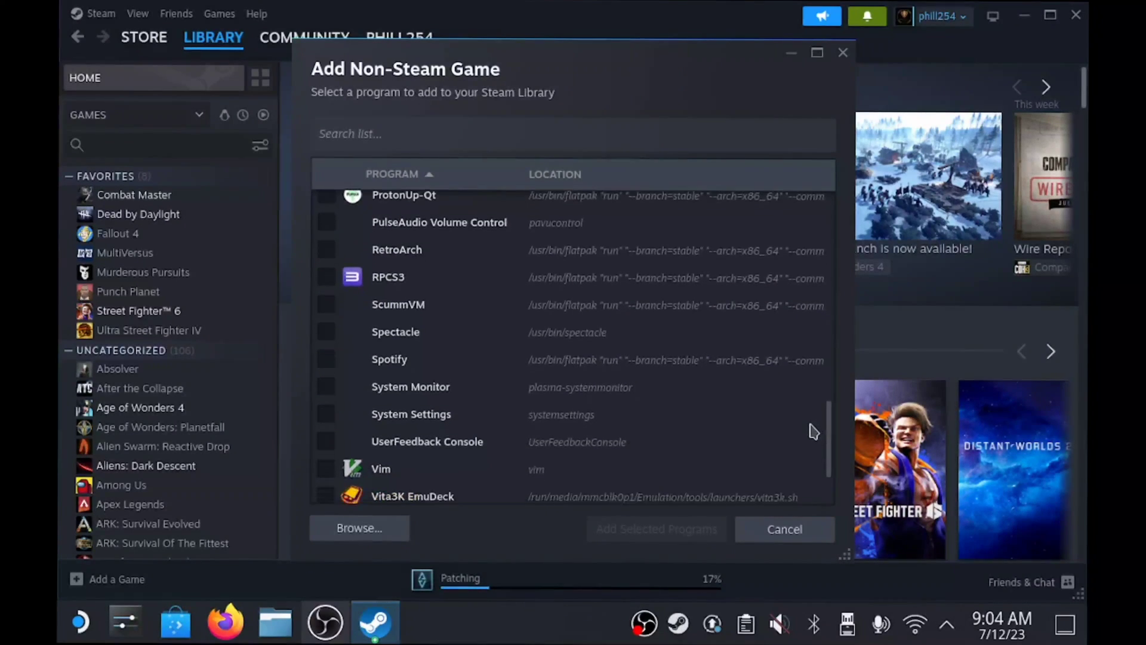
pyautogui.click(480, 361)
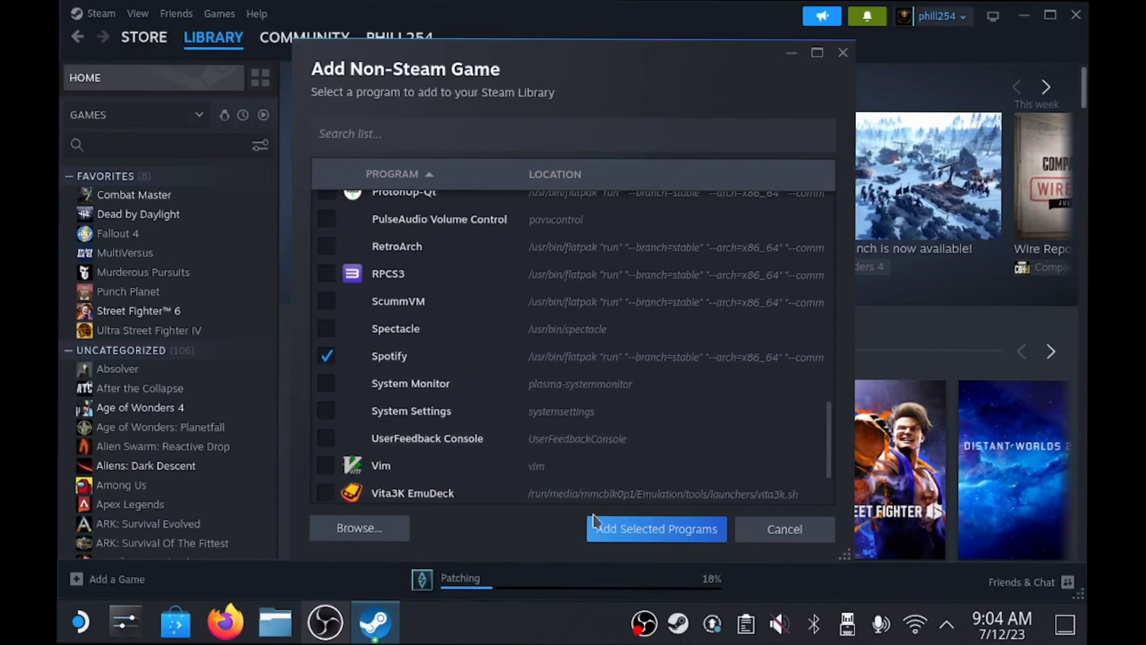
pyautogui.click(613, 531)
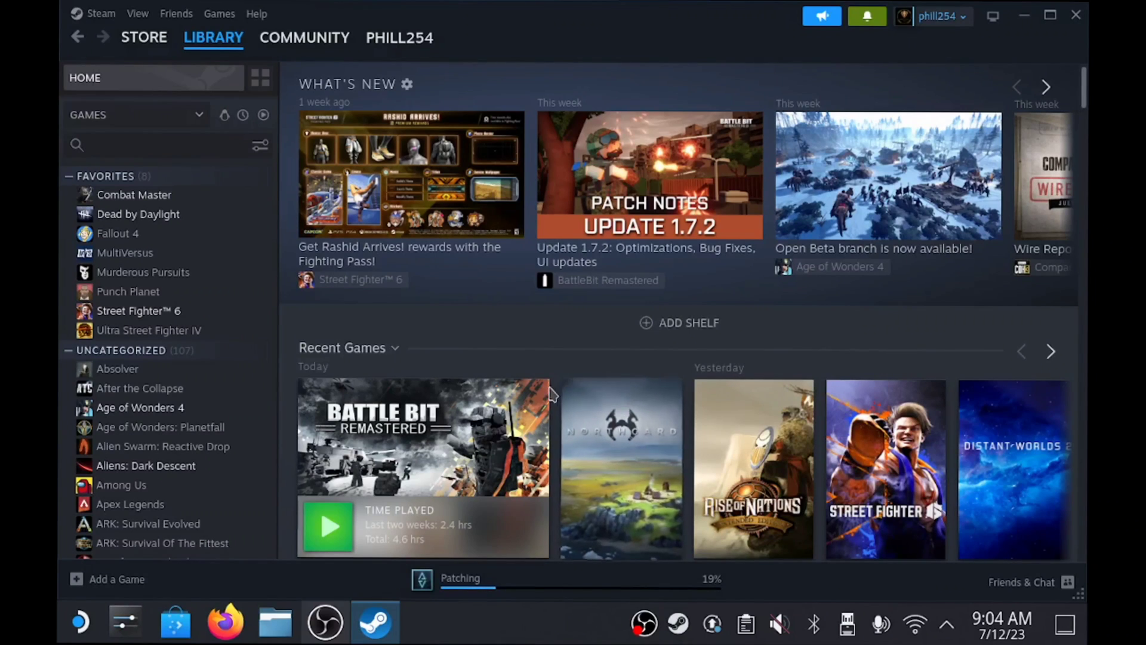
pyautogui.click(1077, 17)
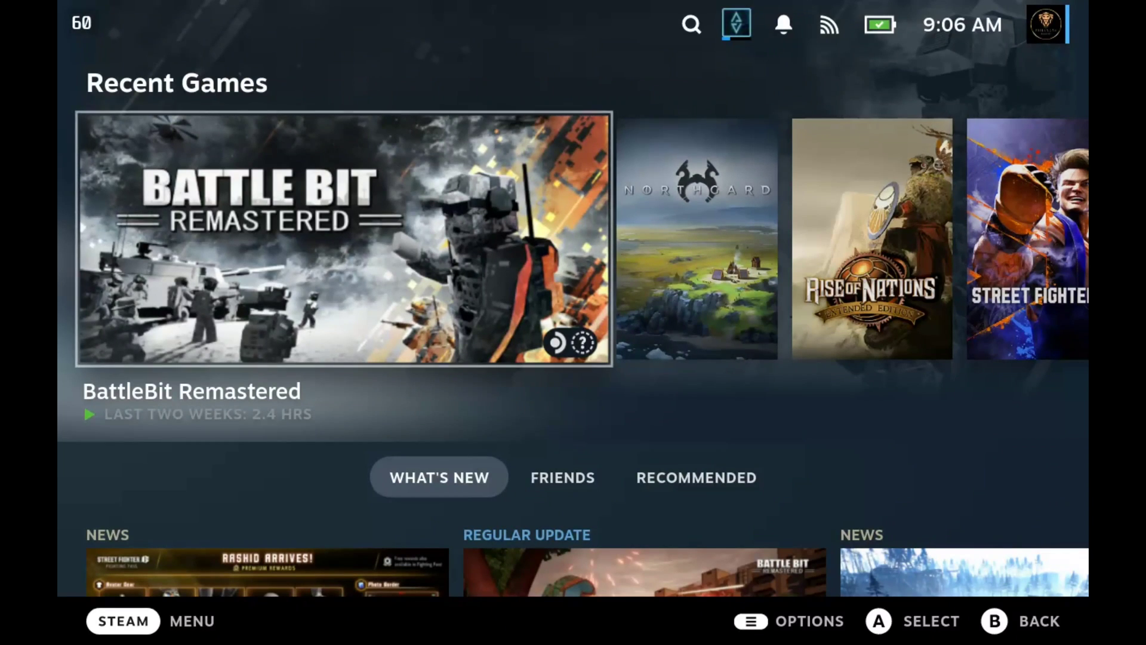
# Open Decky's Quick Launch plugin in the quick access menu and enable automatic artwork downloads from SteamGridDB.
pyautogui.hotkey('ctrl', '2')
pyautogui.press('Down')
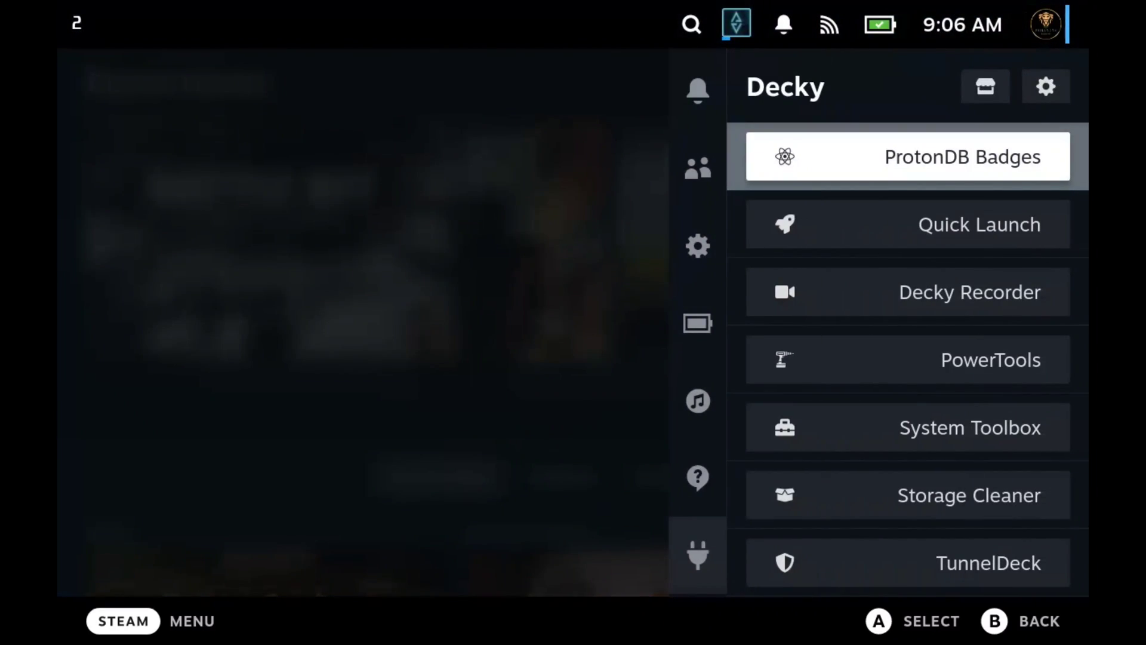
pyautogui.press('Down')
pyautogui.press('Return')
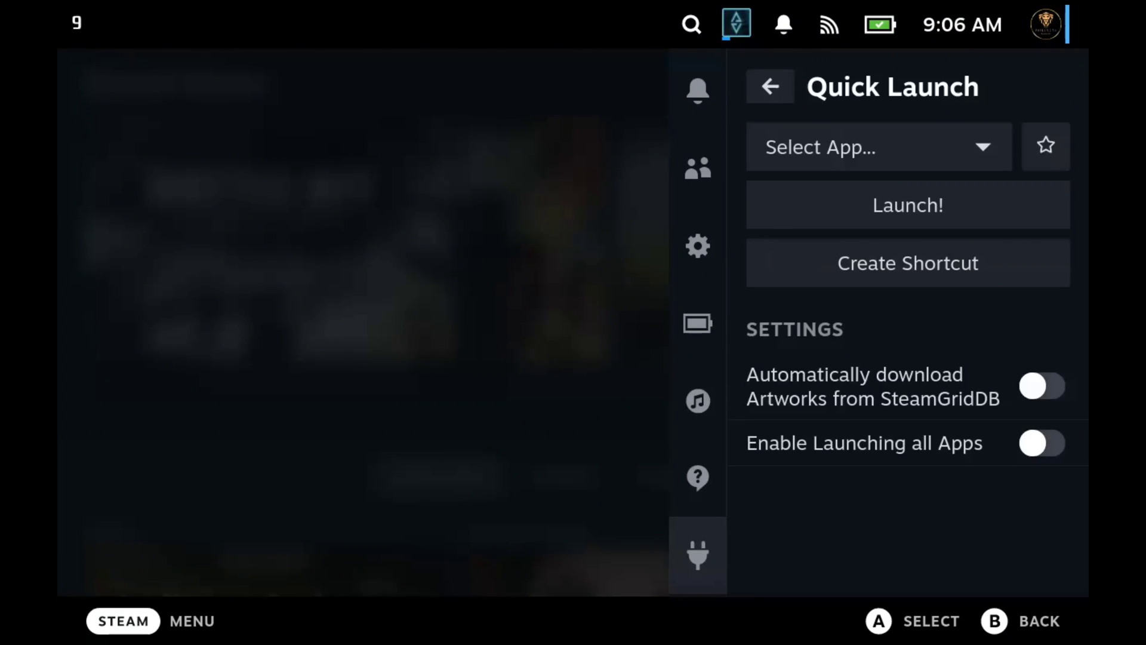
pyautogui.click(1042, 386)
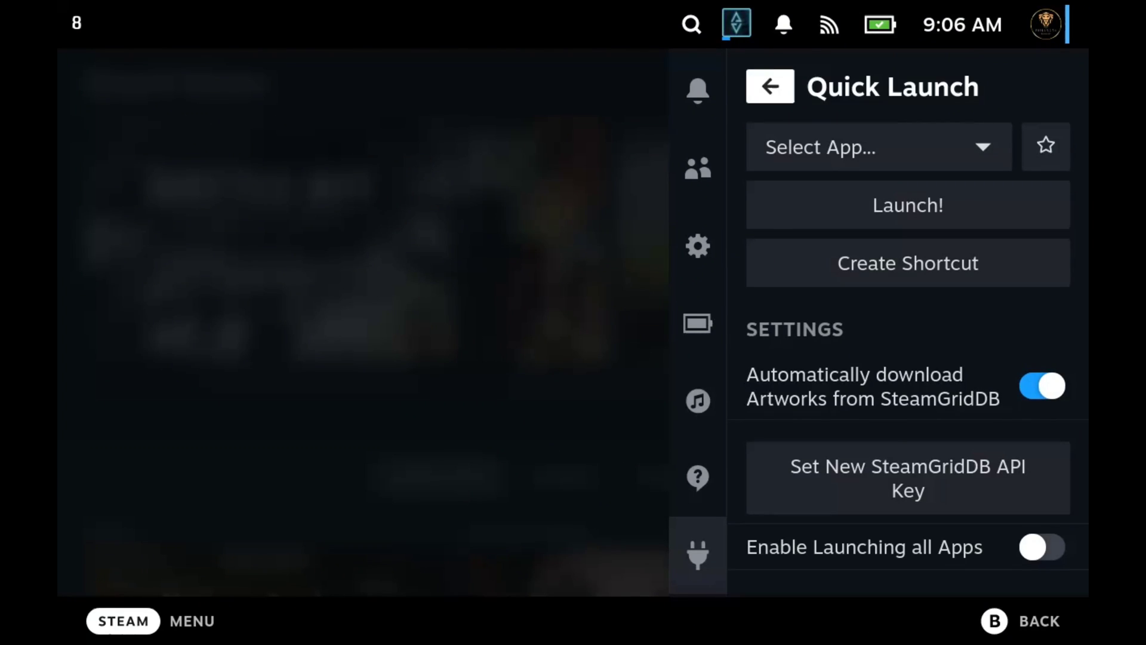
# Open the Quick Launch app selection and look through the Flatpaks available for launching.
pyautogui.press('Down')
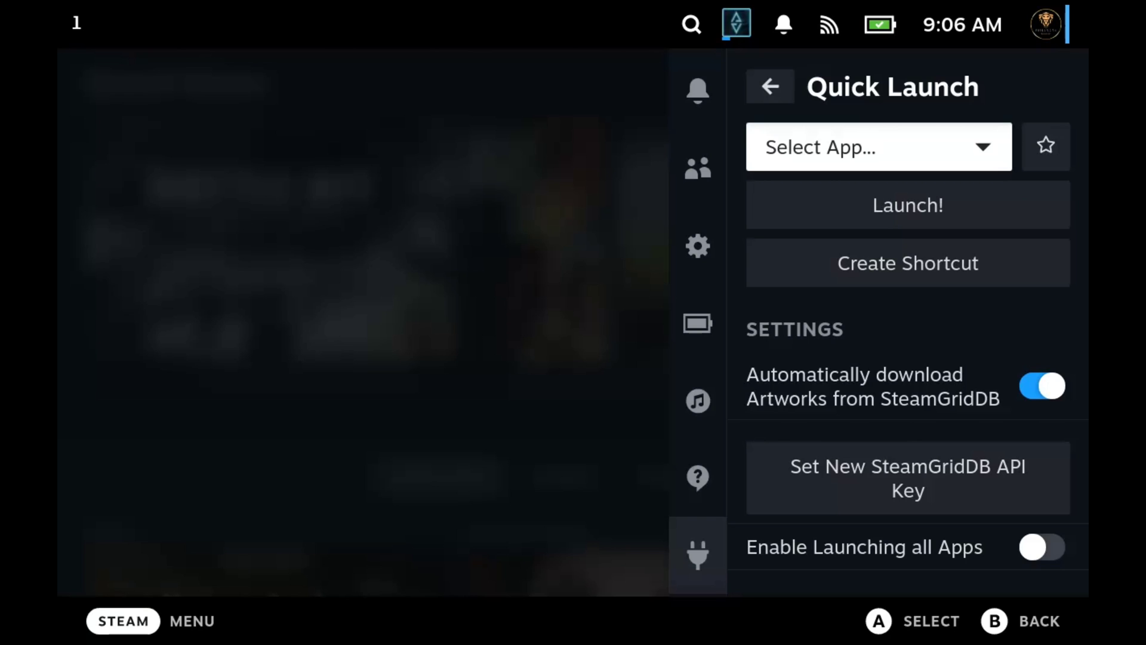
pyautogui.press('Return')
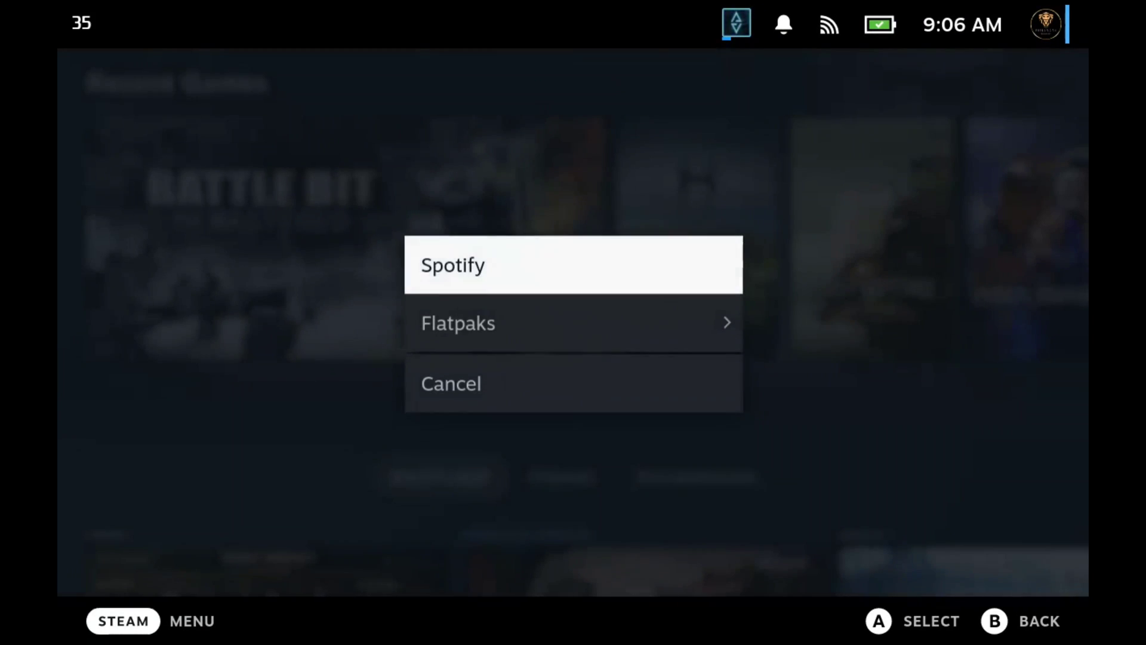
pyautogui.press('Down')
pyautogui.press('Right')
pyautogui.press('Down')
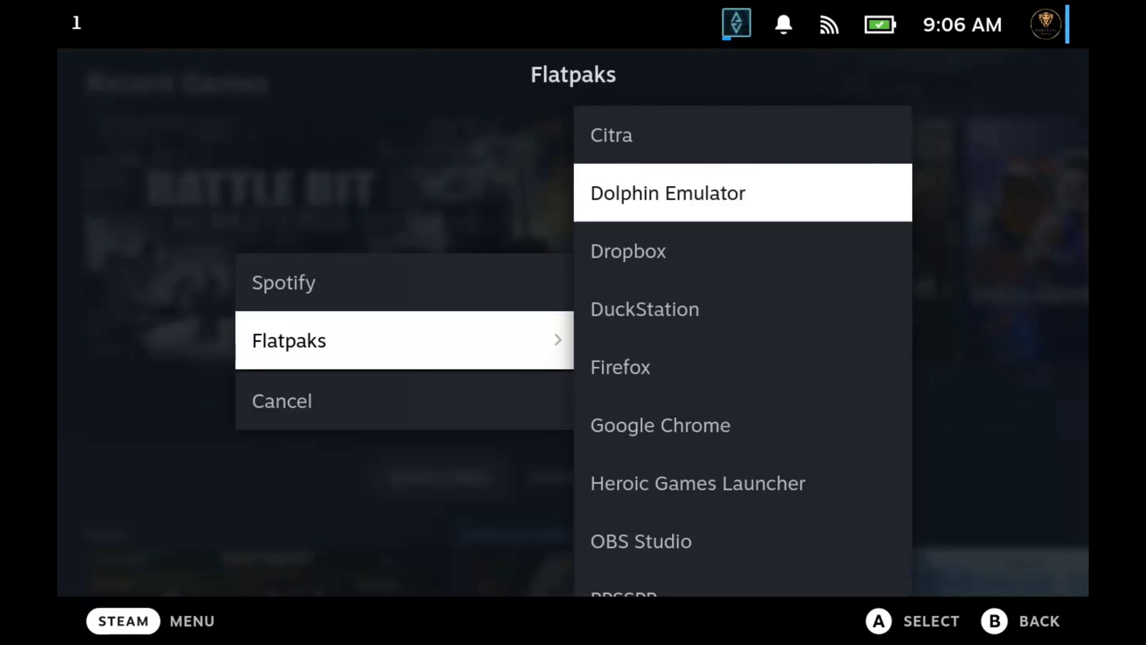
pyautogui.press('Down')
pyautogui.press('Down')
pyautogui.press('Down')
pyautogui.press('Down')
pyautogui.press('Down')
pyautogui.press('Down')
pyautogui.press('Down')
pyautogui.press('Down')
pyautogui.press('Down')
pyautogui.press('Down')
pyautogui.press('Down')
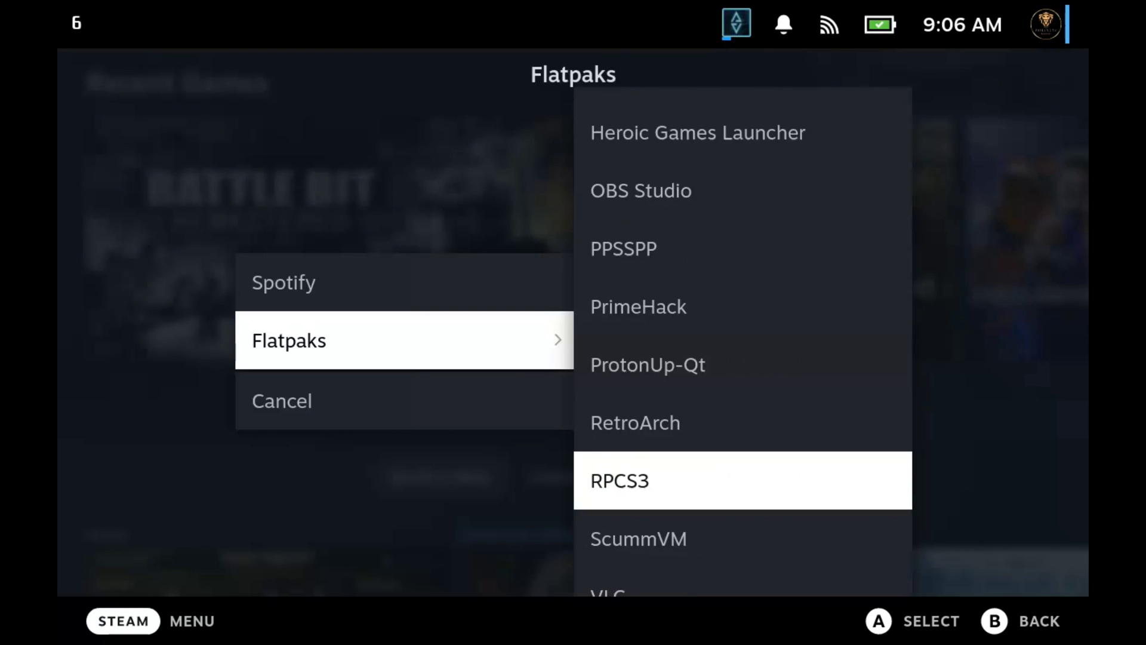
pyautogui.press('Down')
pyautogui.press('Down')
pyautogui.press('Down')
pyautogui.press('Up')
pyautogui.press('Up')
pyautogui.press('Up')
pyautogui.press('Up')
pyautogui.press('Up')
pyautogui.press('Up')
pyautogui.press('Up')
pyautogui.press('Up')
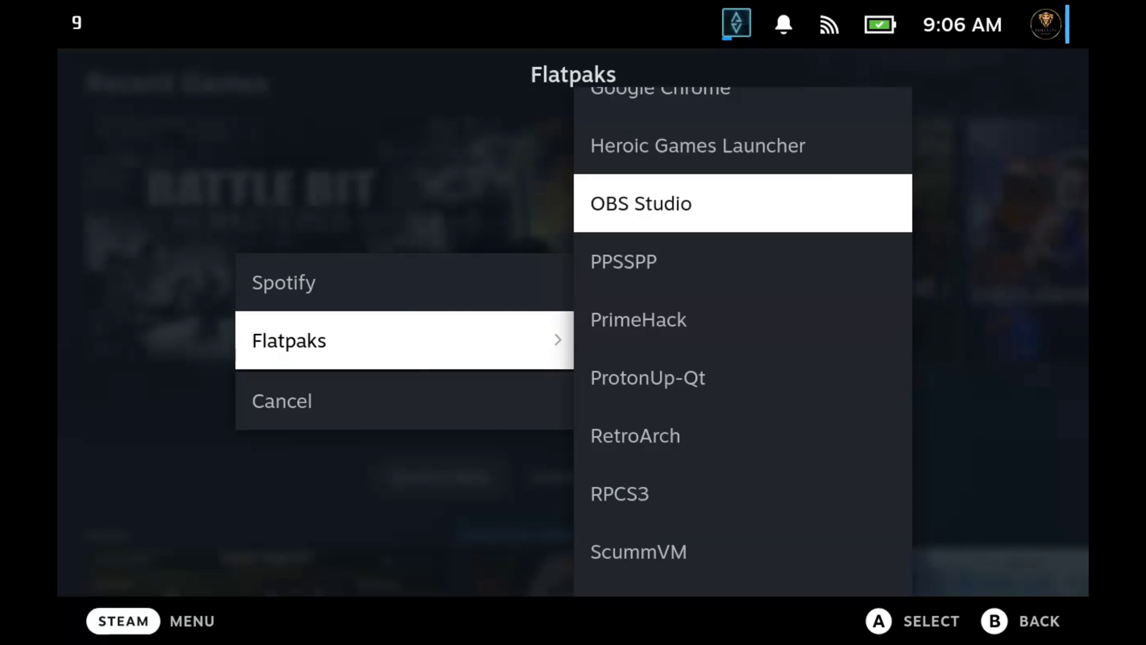
pyautogui.press('Up')
pyautogui.press('Up')
pyautogui.press('Up')
pyautogui.press('Up')
pyautogui.press('Up')
pyautogui.press('Up')
pyautogui.press('Escape')
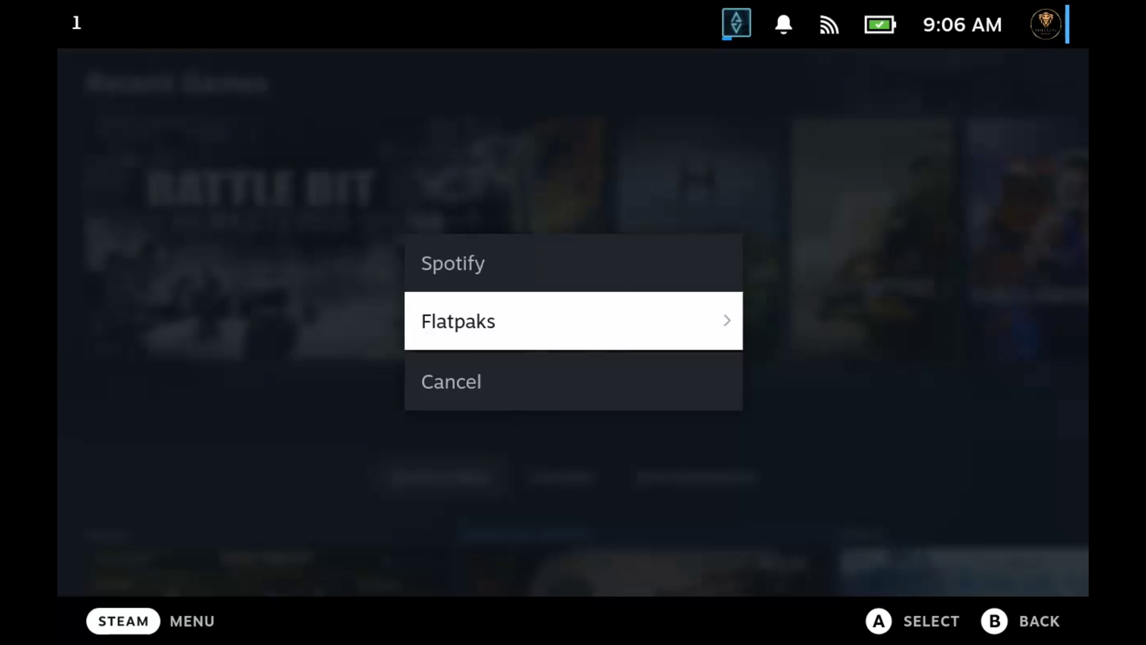
# Choose Spotify as the app to launch in Decky's Quick Launch plugin.
pyautogui.press('Return')
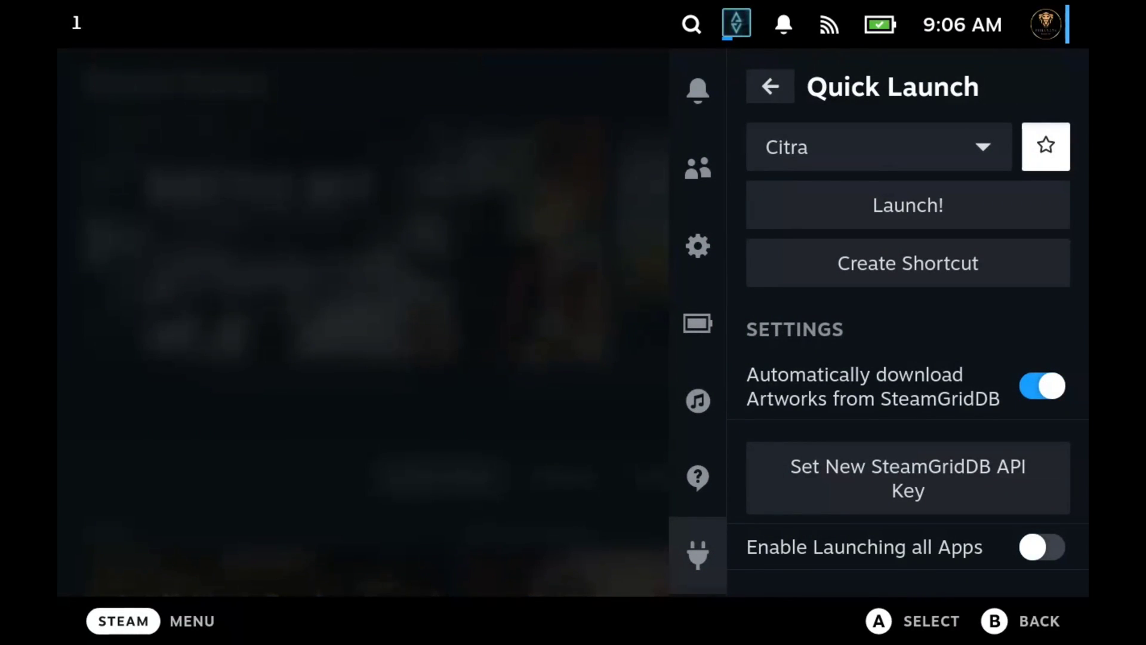
pyautogui.press('Left')
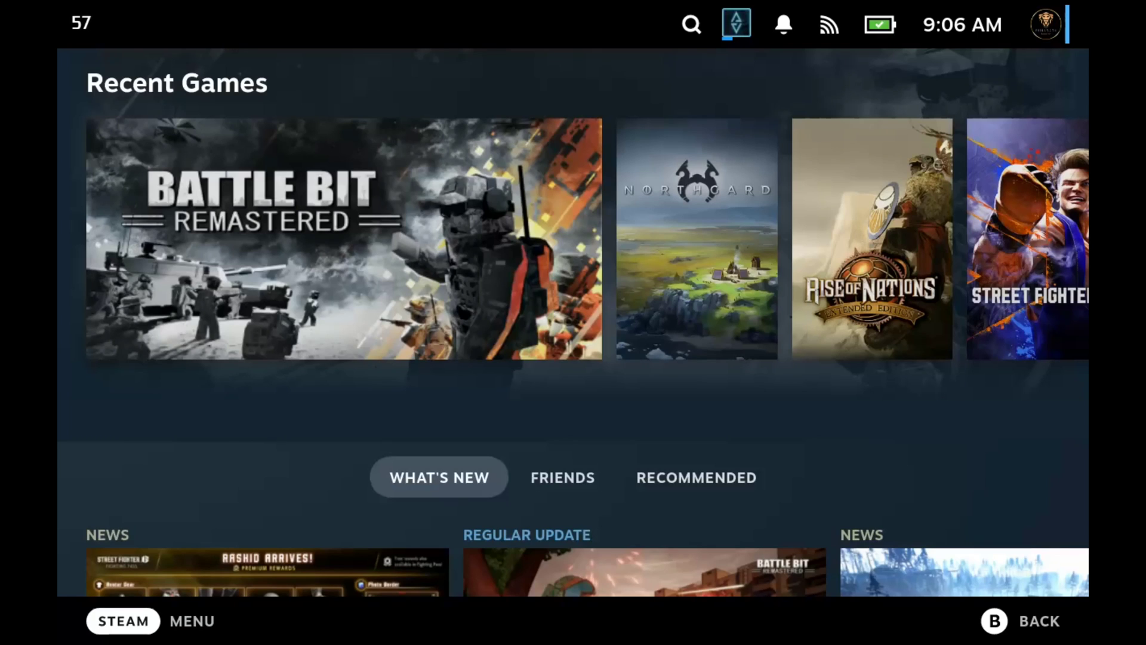
pyautogui.hotkey('ctrl', '2')
pyautogui.press('Right')
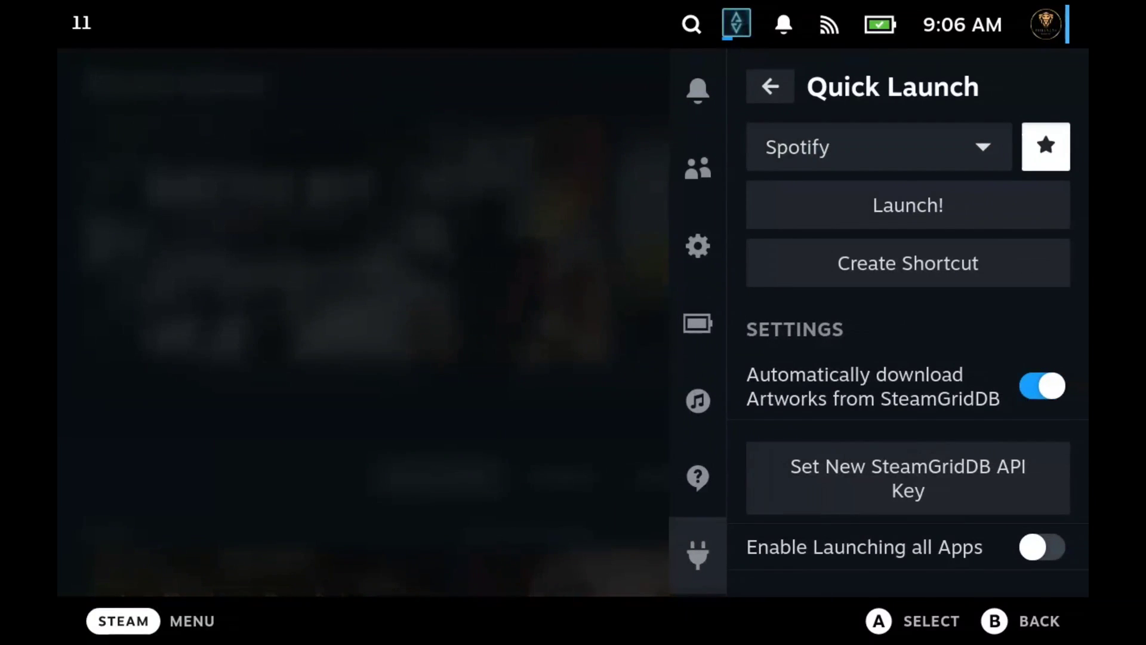
# Look over the Launch and Create Shortcut options for Spotify in Quick Launch, and close the quick access menu.
pyautogui.press('Left')
pyautogui.press('Down')
pyautogui.press('Down')
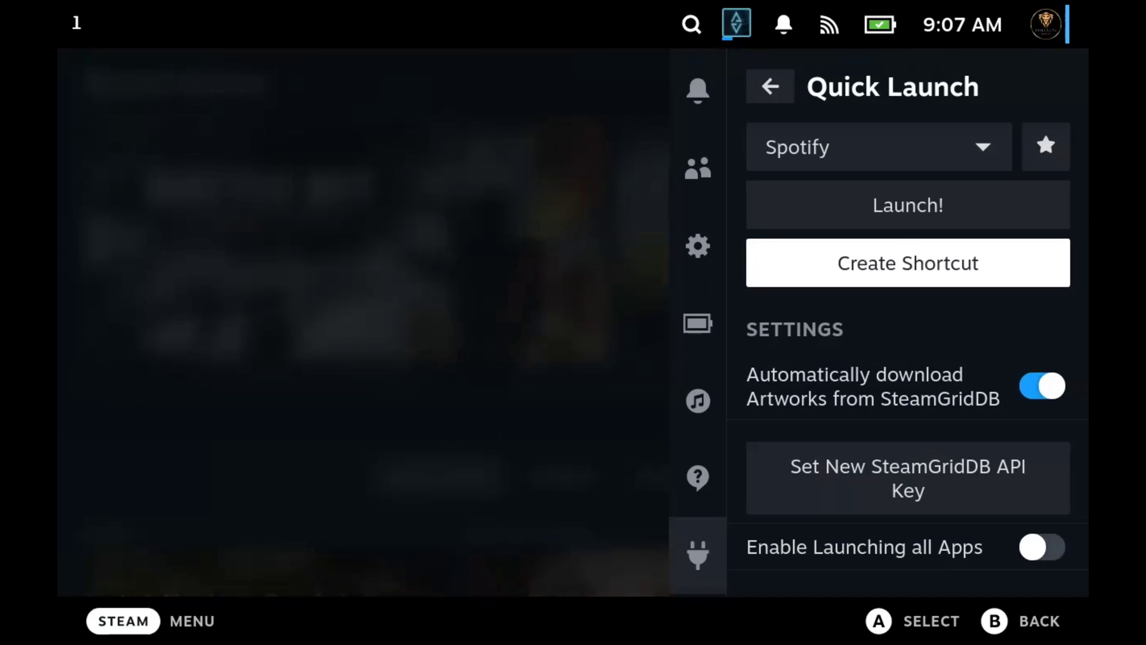
pyautogui.press('Up')
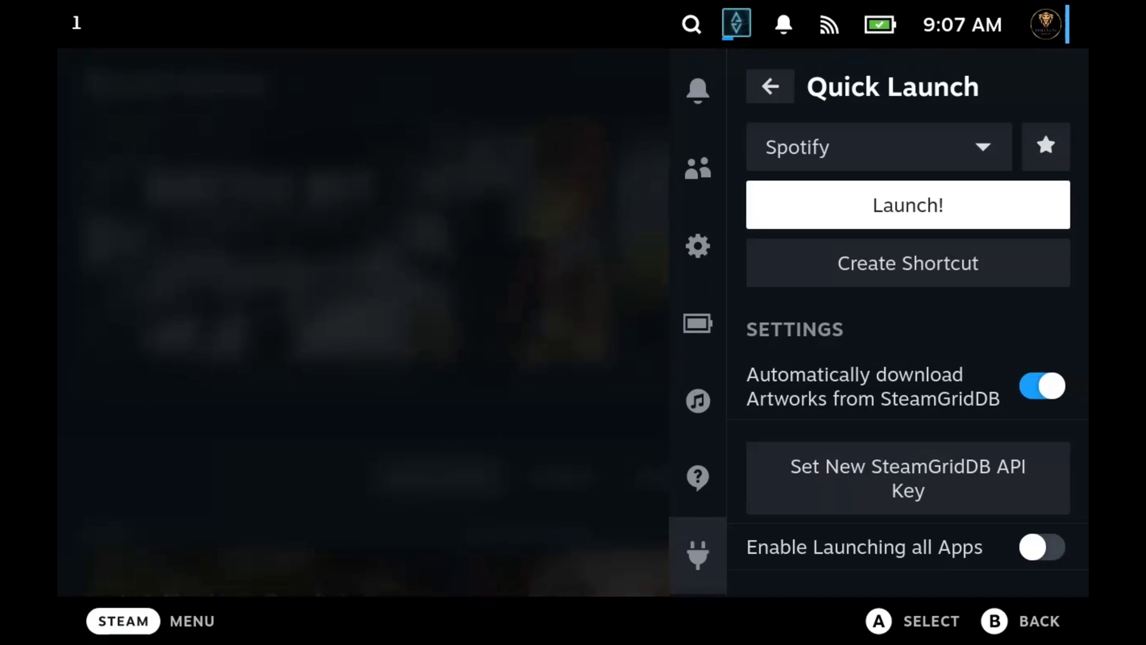
pyautogui.press('Up')
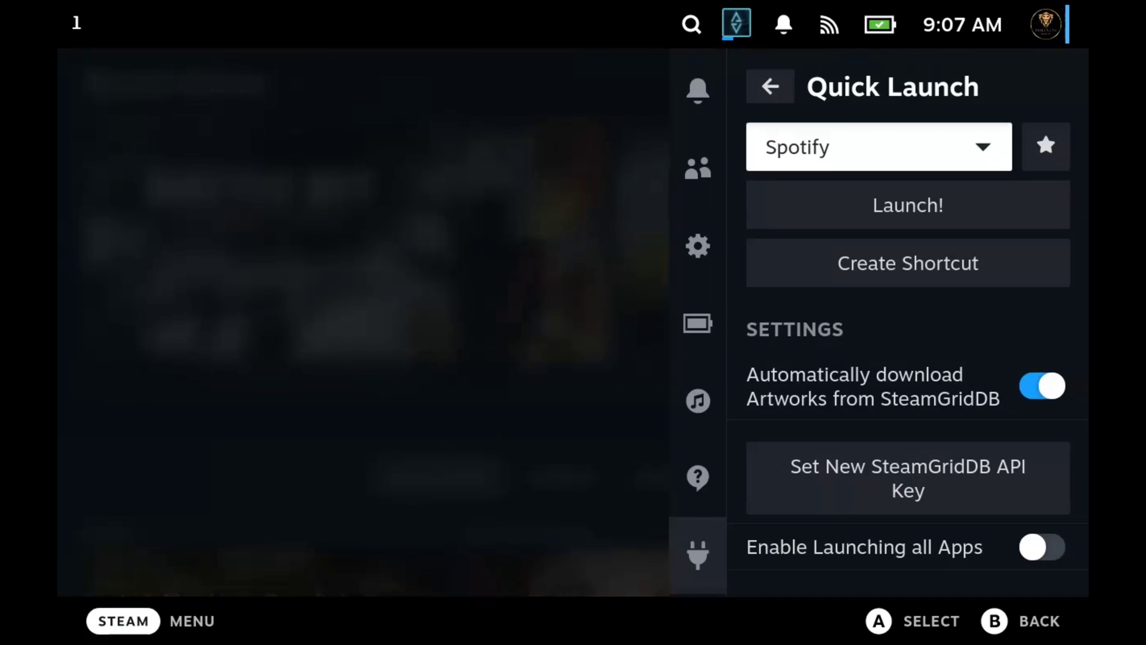
pyautogui.press('Down')
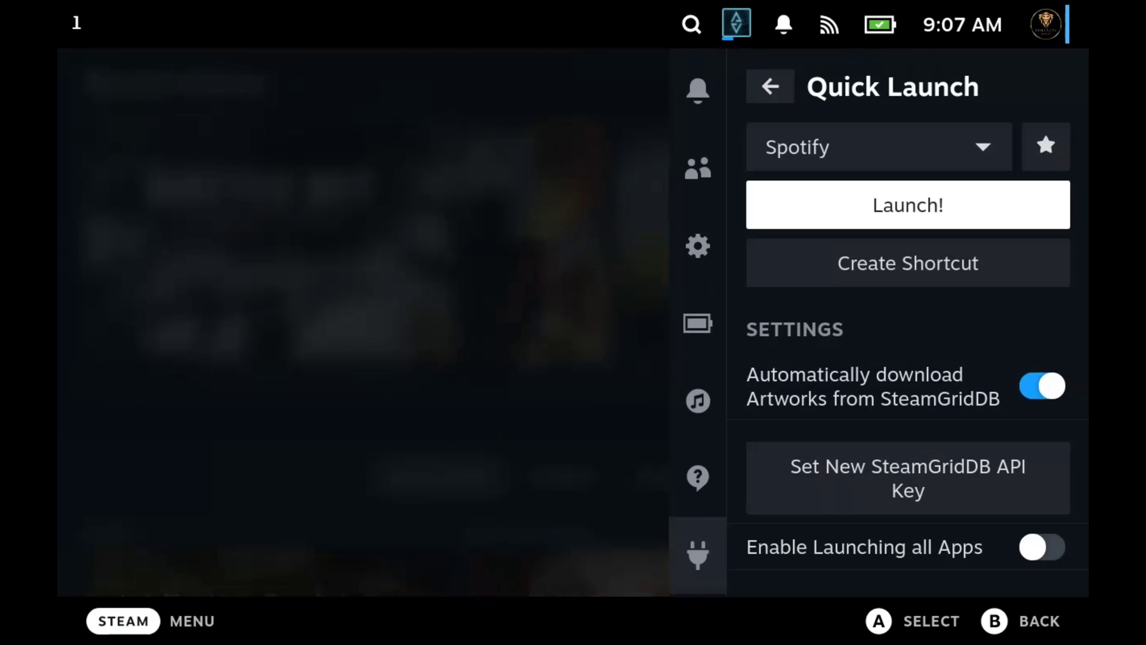
pyautogui.press('Escape')
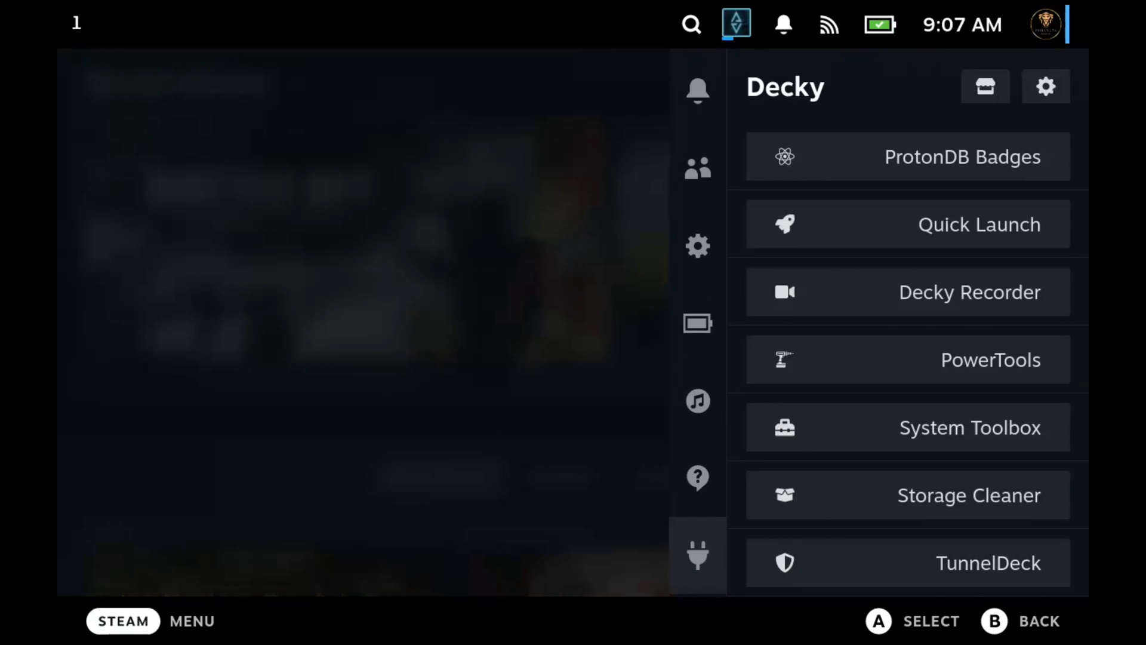
pyautogui.press('Escape')
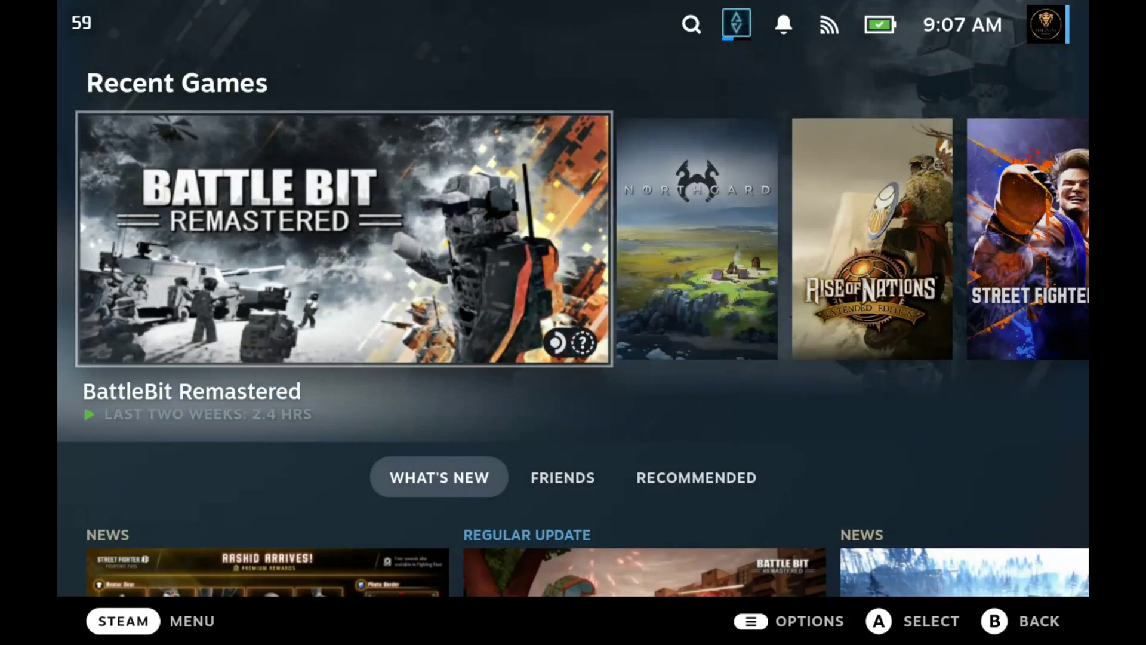
# Open Spotify's page from the Non-Steam collection of the Steam library.
pyautogui.press('Right')
pyautogui.press('Left')
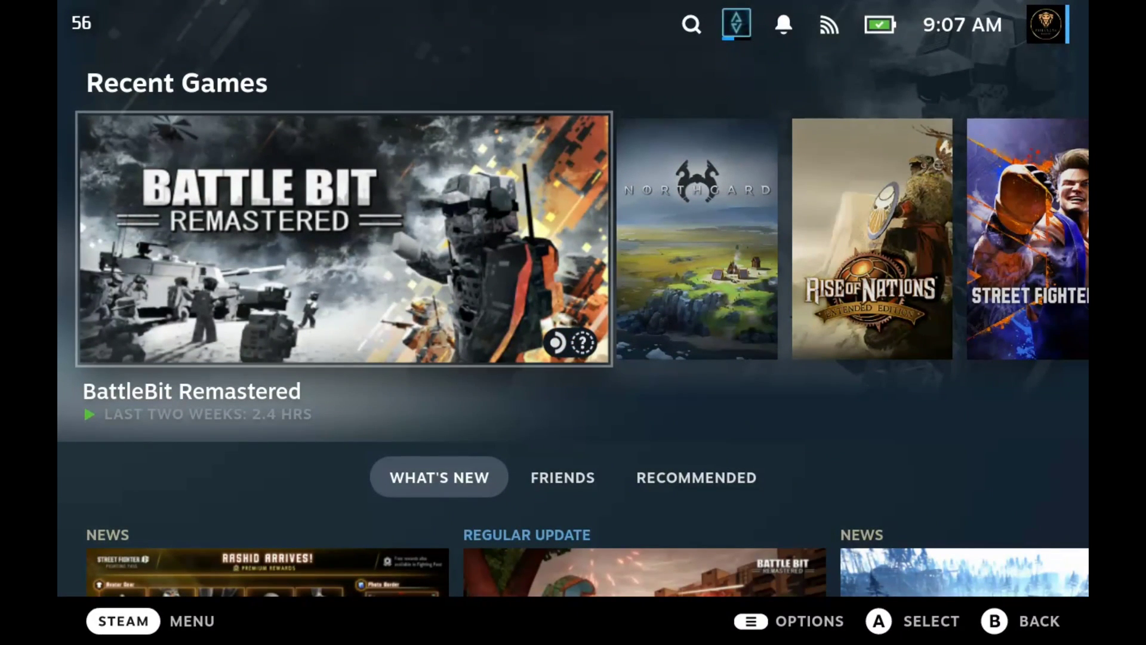
pyautogui.hotkey('ctrl', '1')
pyautogui.press('Down')
pyautogui.press('Return')
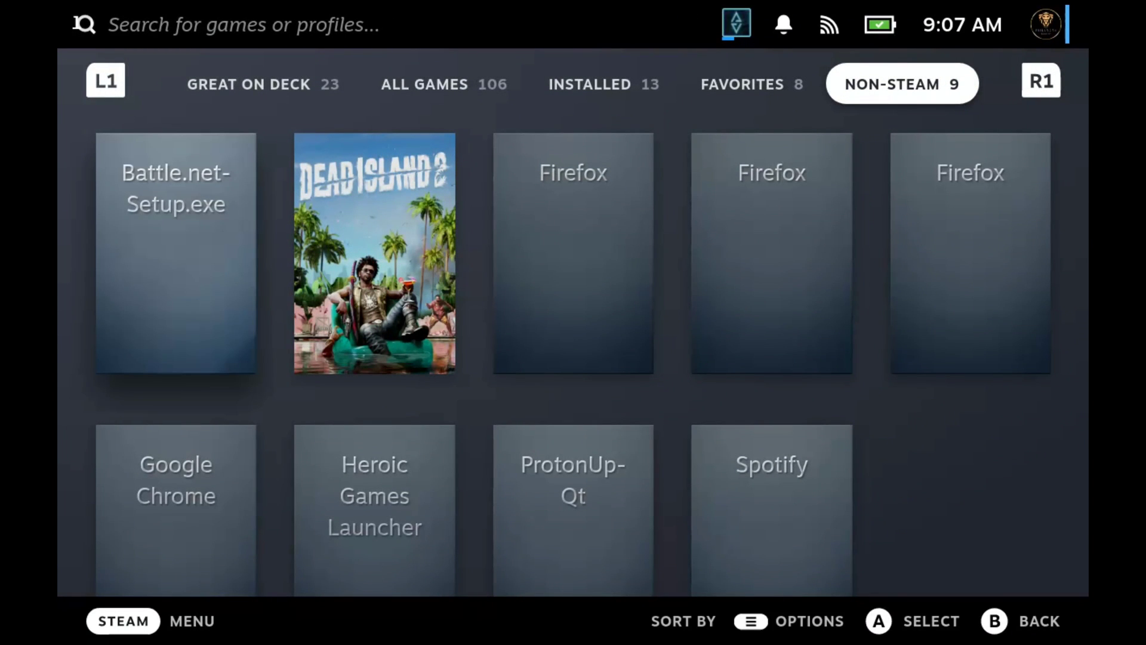
pyautogui.press('Down')
pyautogui.press('Down')
pyautogui.press('Right')
pyautogui.press('Right')
pyautogui.press('Right')
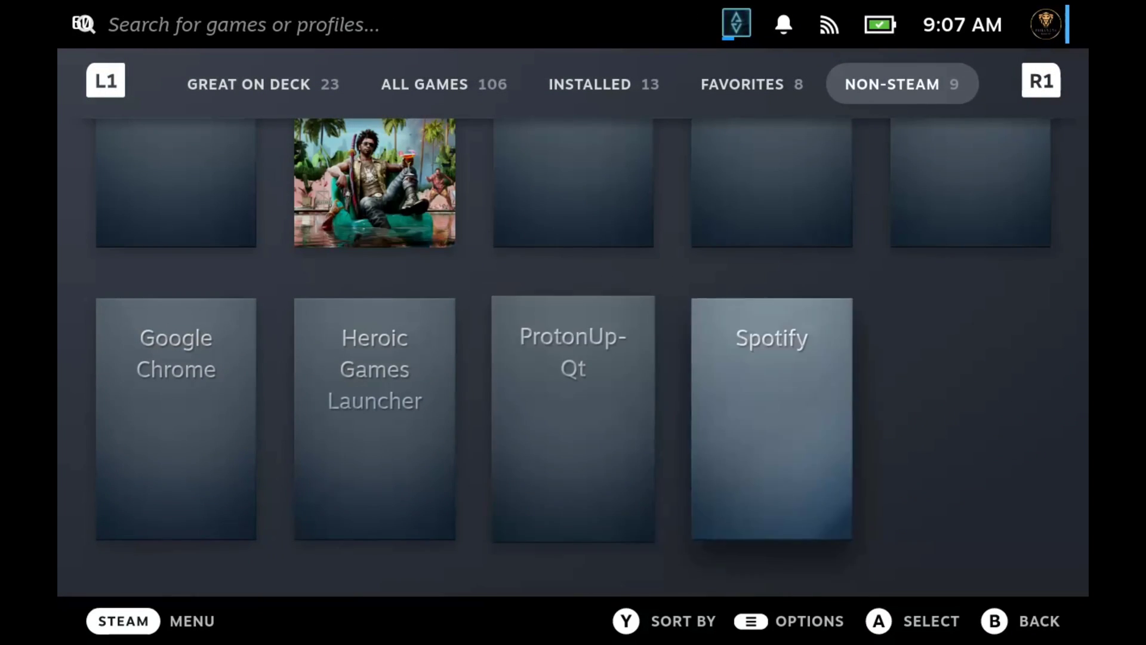
pyautogui.press('Return')
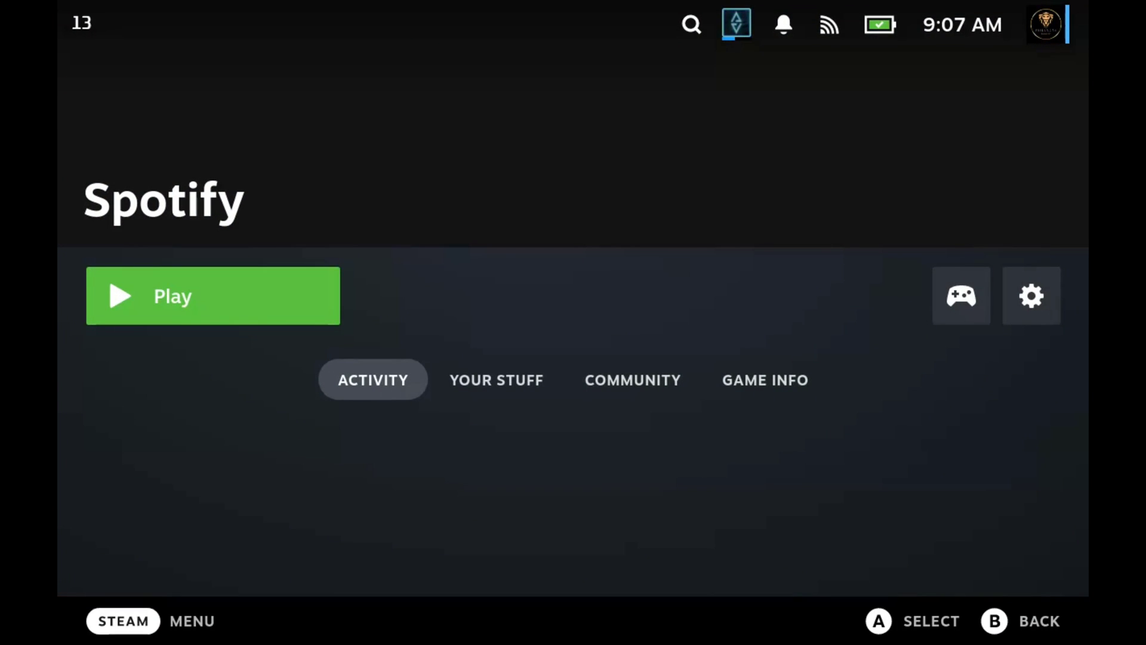
# Set Spotify's controller layout to the Gamepad with Mouse Trackpad template and return to its page.
pyautogui.press('Right')
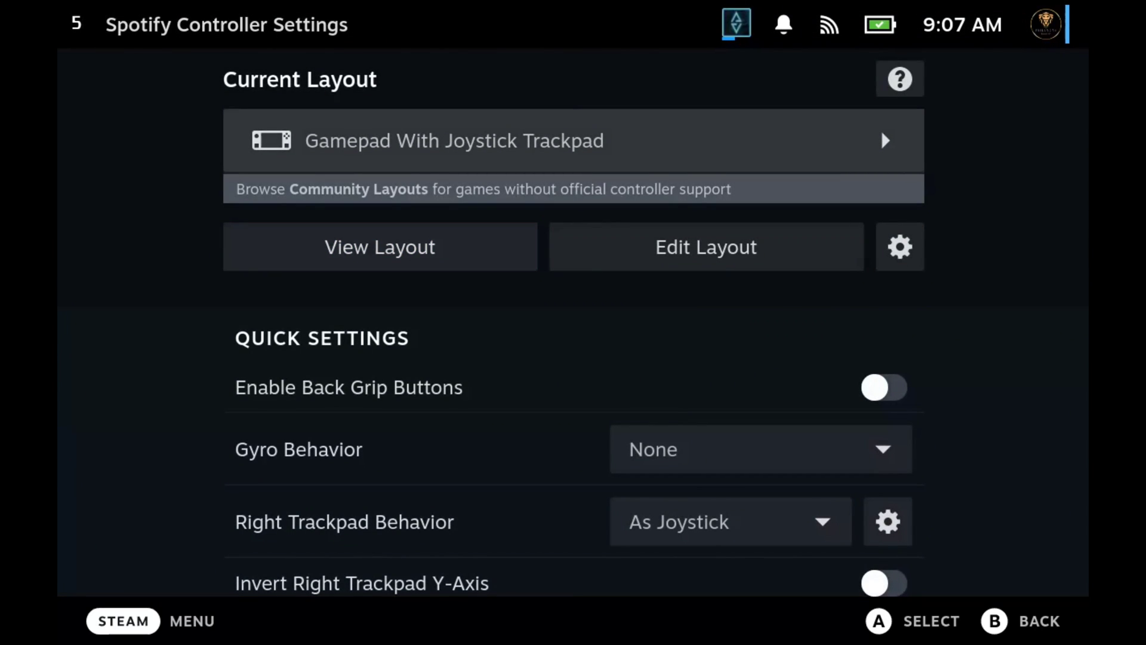
pyautogui.press('Return')
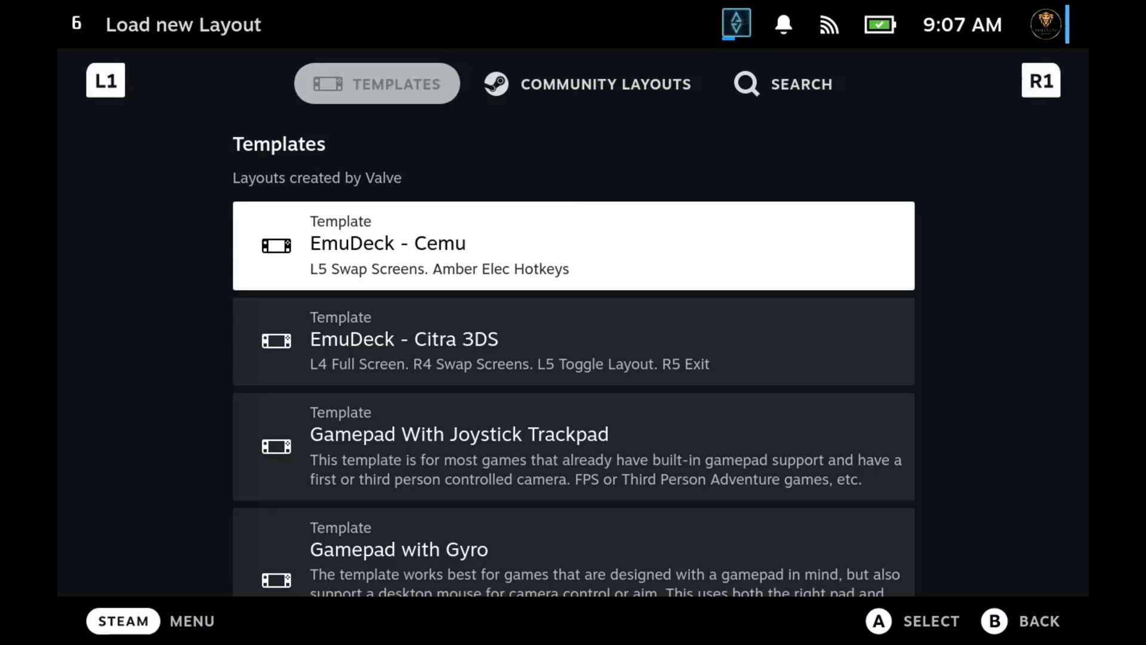
pyautogui.press('Down')
pyautogui.press('Down')
pyautogui.press('Down')
pyautogui.press('Down')
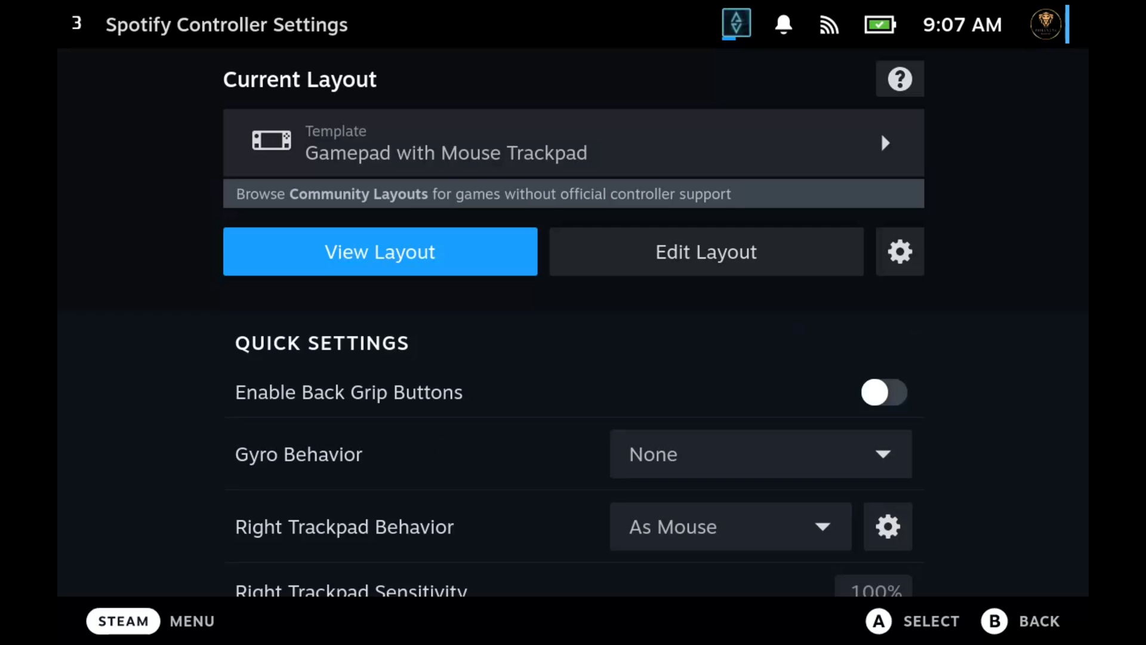
pyautogui.press('Escape')
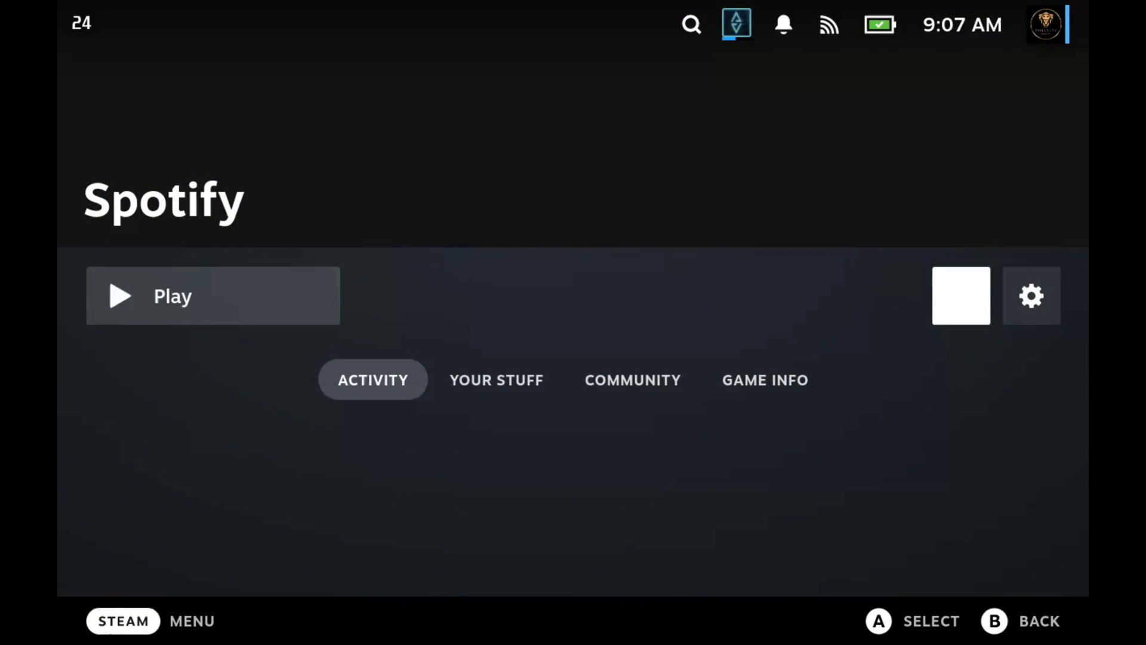
# Launch Spotify and start playing the artist T.I. from the library.
pyautogui.press('Left')
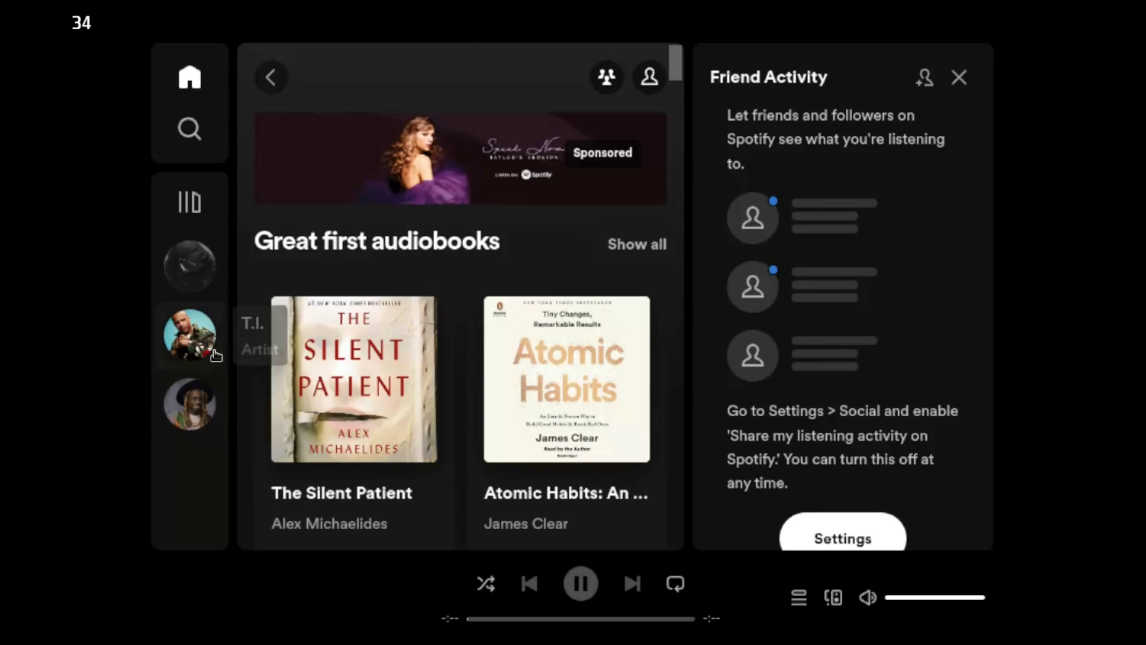
pyautogui.click(190, 335)
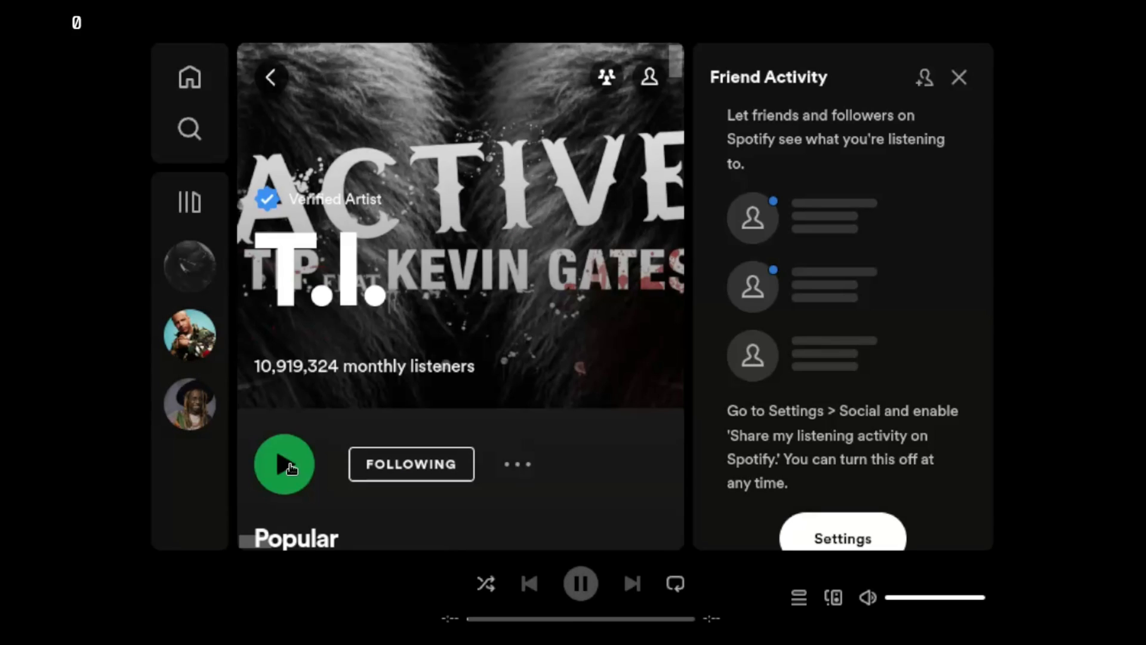
pyautogui.click(286, 465)
pyautogui.click(286, 465)
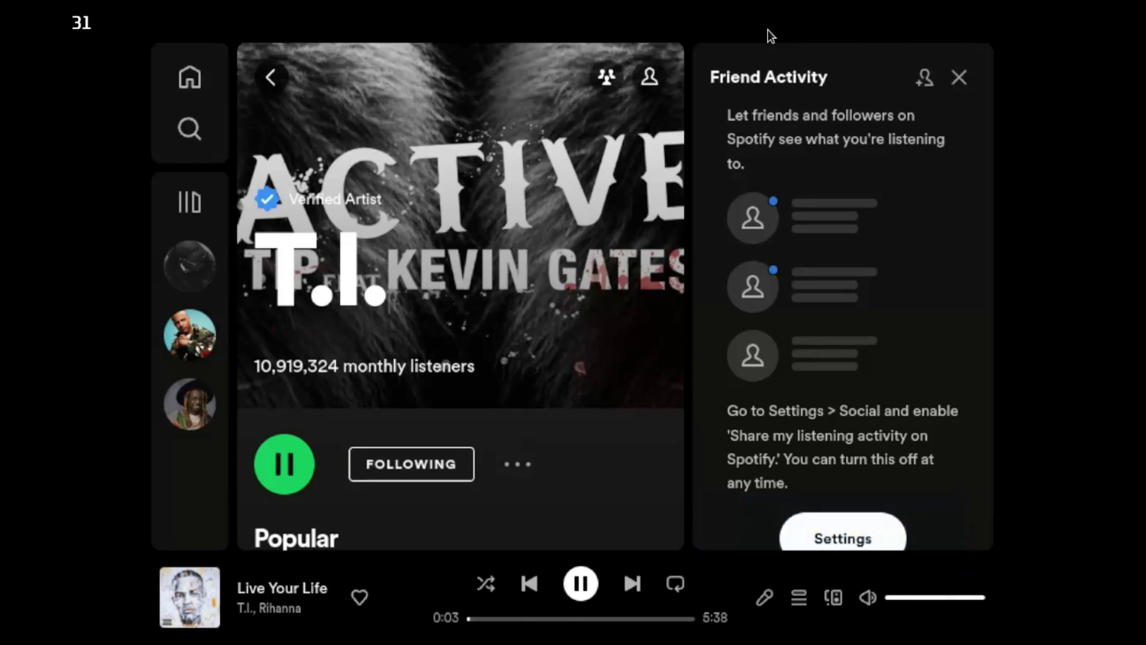
# Return to the Steam home screen with Spotify still running and launch Street Fighter 6.
pyautogui.hotkey('ctrl', '1')
pyautogui.press('Left')
pyautogui.press('Down')
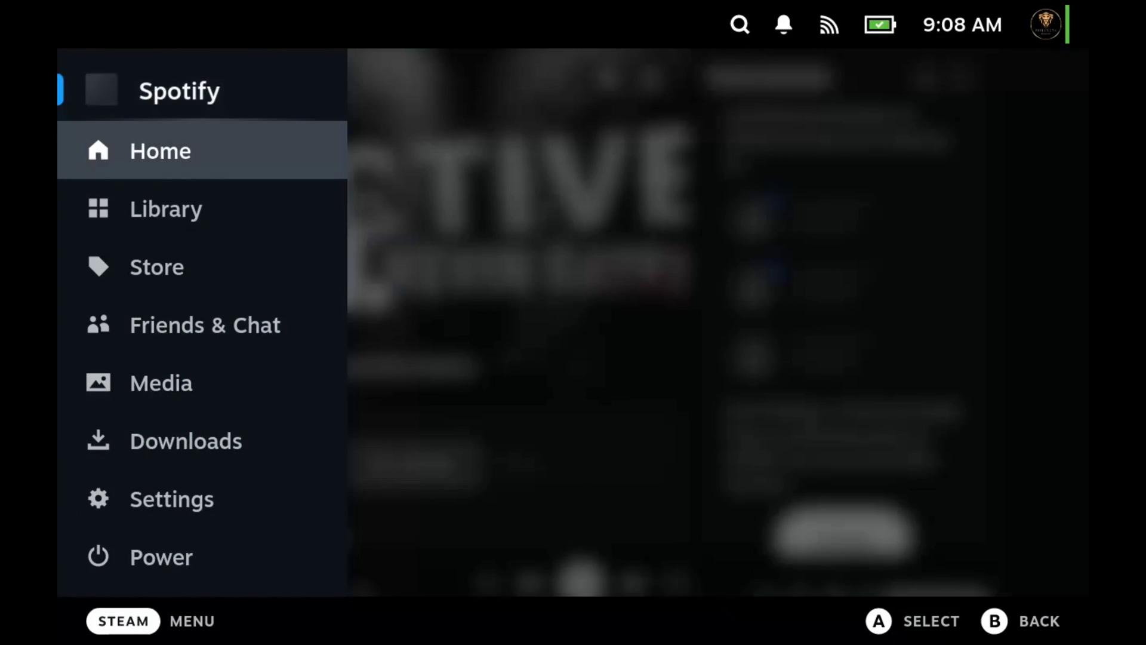
pyautogui.press('Return')
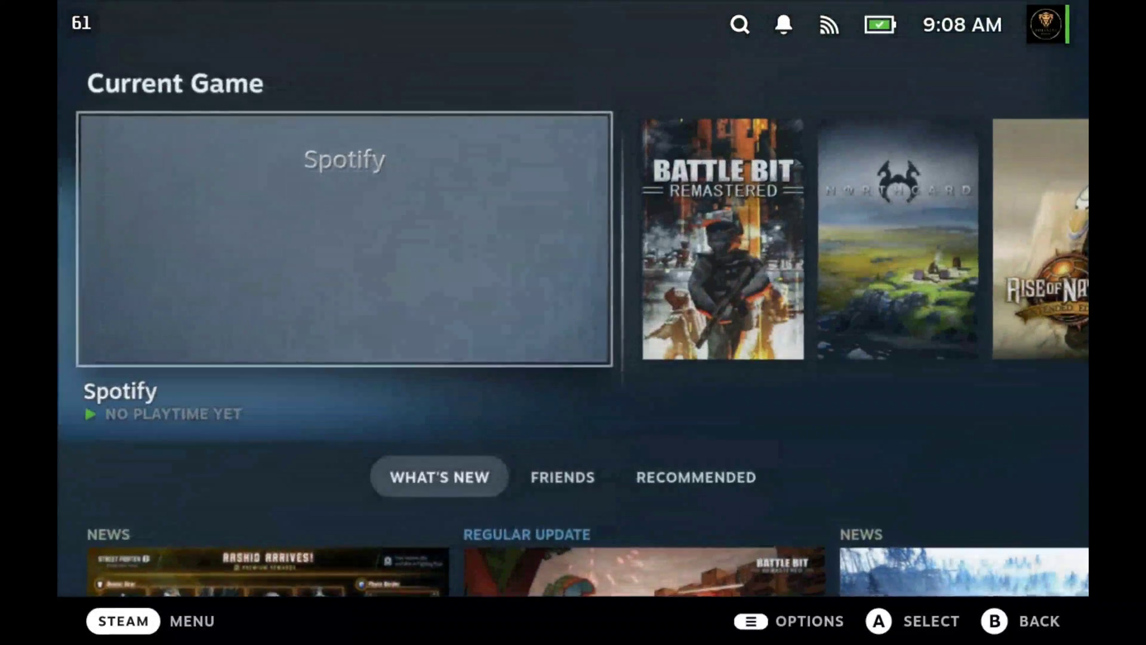
pyautogui.press('Right')
pyautogui.press('Right')
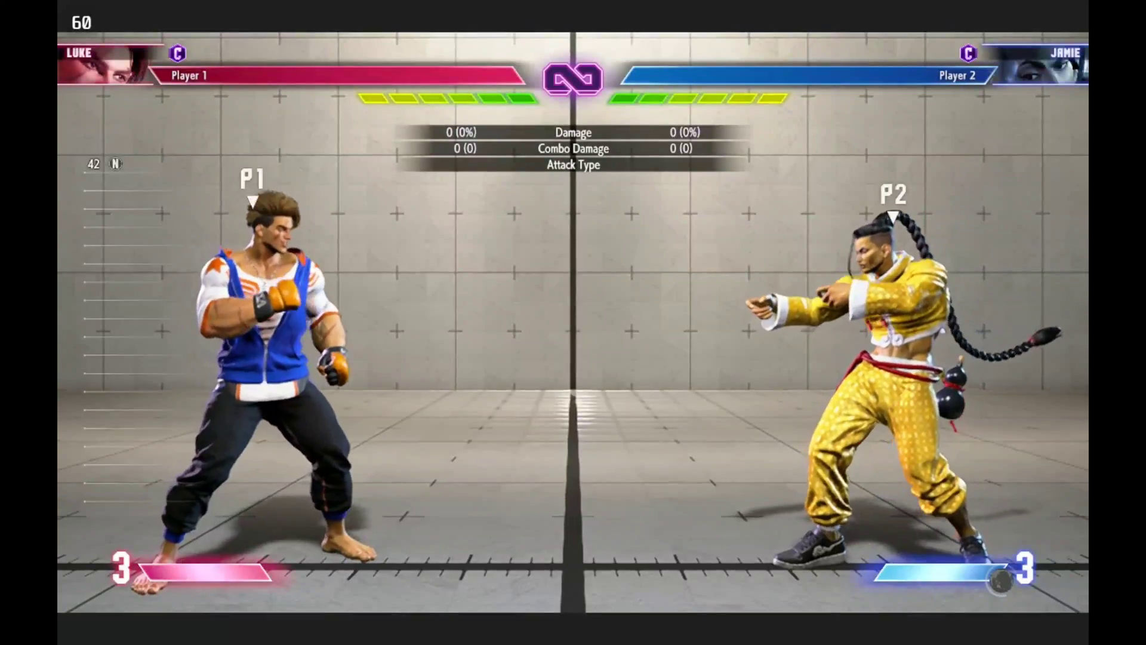
pyautogui.press('Right')
pyautogui.press('i')
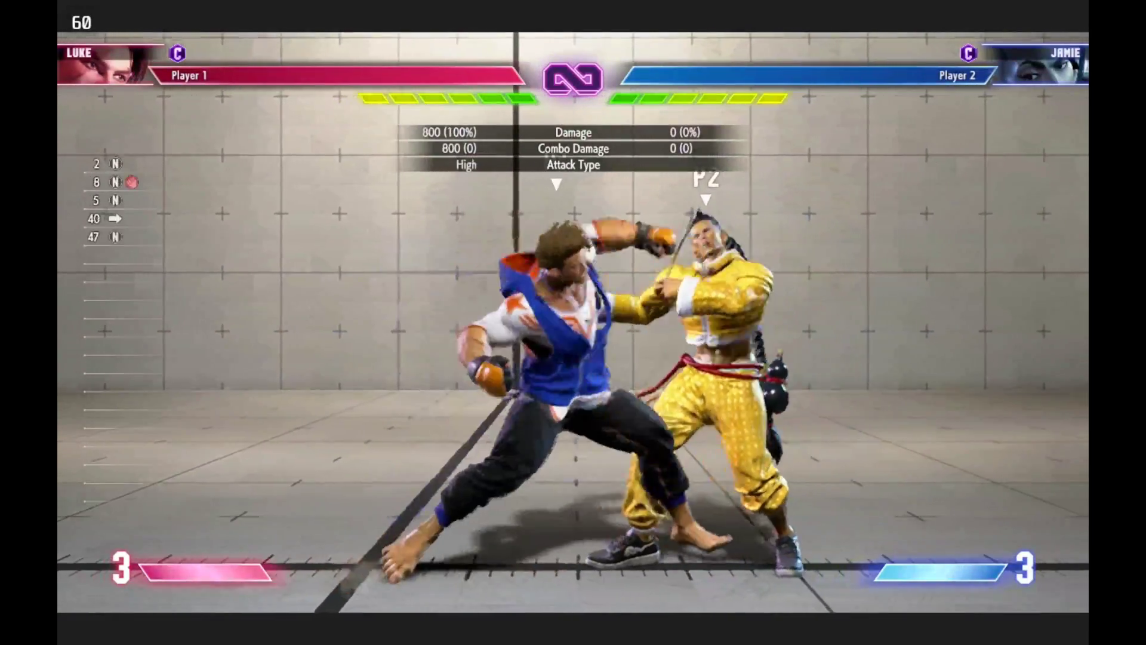
pyautogui.press('i')
pyautogui.press('Down')
pyautogui.press('Right')
pyautogui.press('i')
pyautogui.press('i')
pyautogui.press('Down')
pyautogui.press('Right')
pyautogui.press('Left')
pyautogui.press('i')
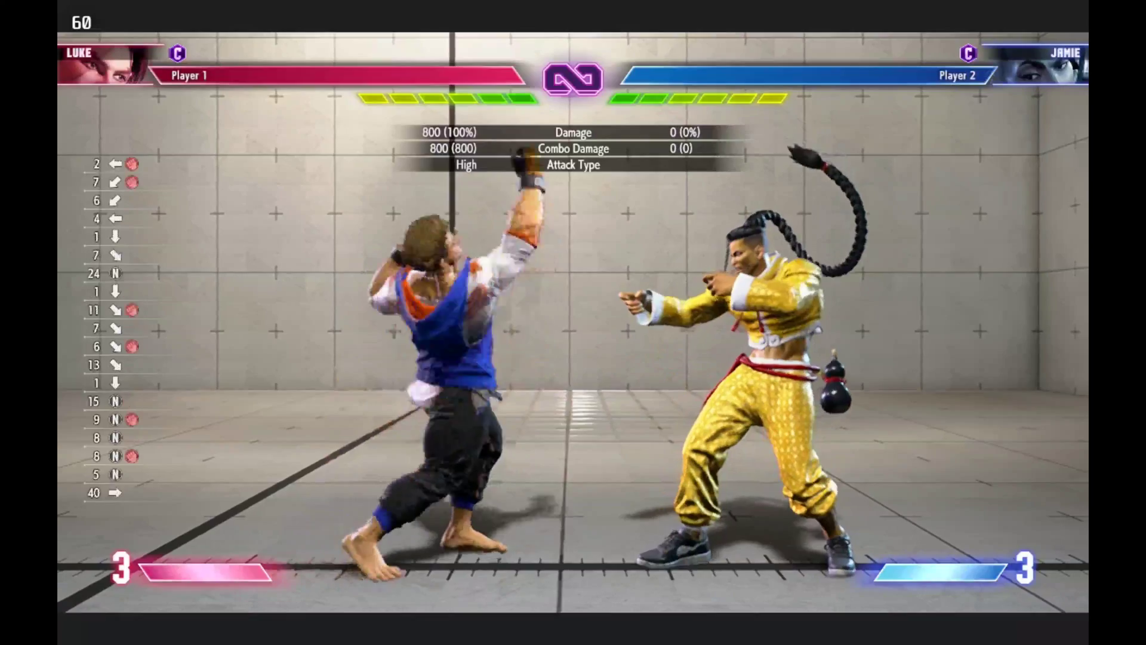
pyautogui.press('d')
pyautogui.press('l')
pyautogui.press('u')
pyautogui.press('i')
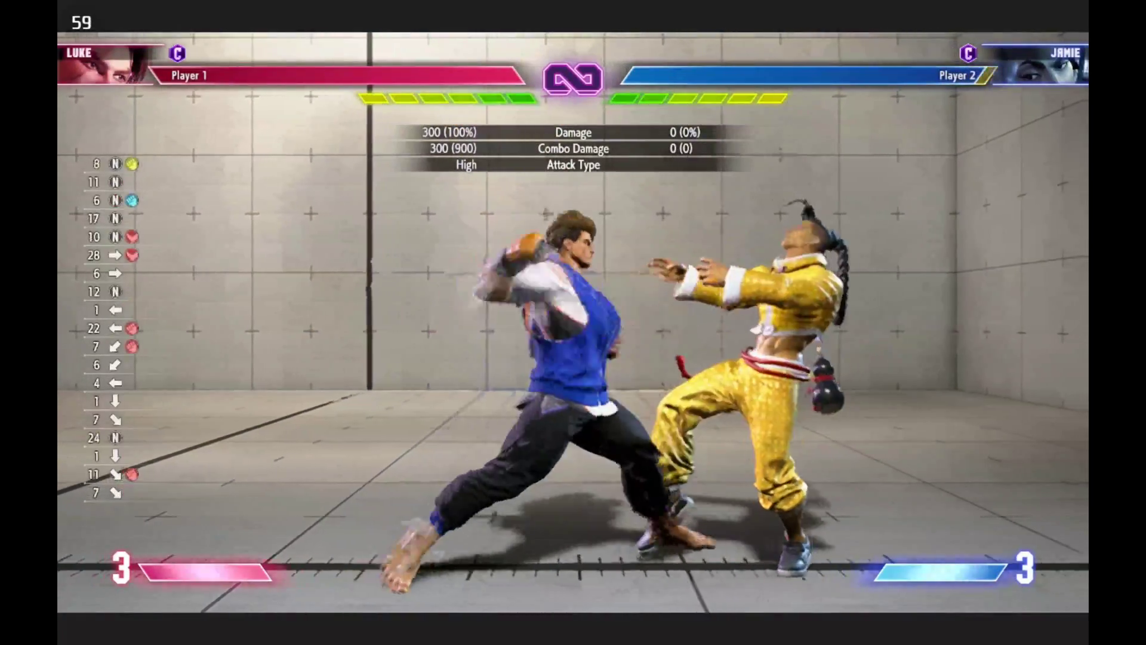
pyautogui.press('d')
pyautogui.press('u')
pyautogui.press('o')
pyautogui.press('o')
pyautogui.press('o')
pyautogui.press('o')
pyautogui.press('l')
pyautogui.press('l')
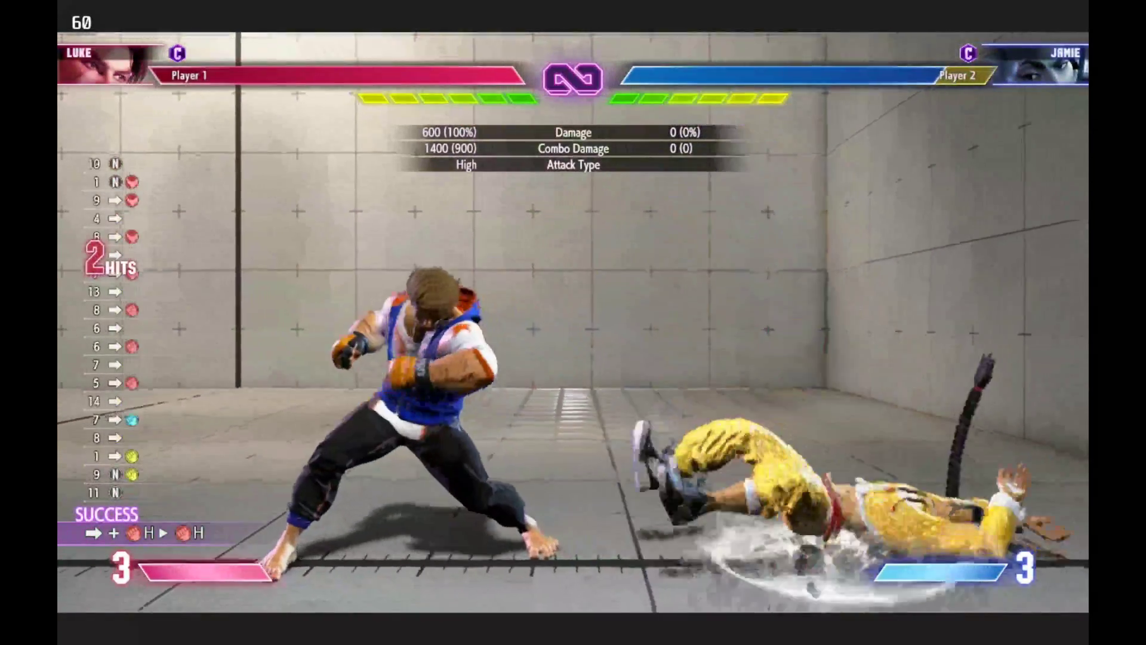
pyautogui.press('Down')
pyautogui.press('Right')
pyautogui.press('Right')
pyautogui.press('Up')
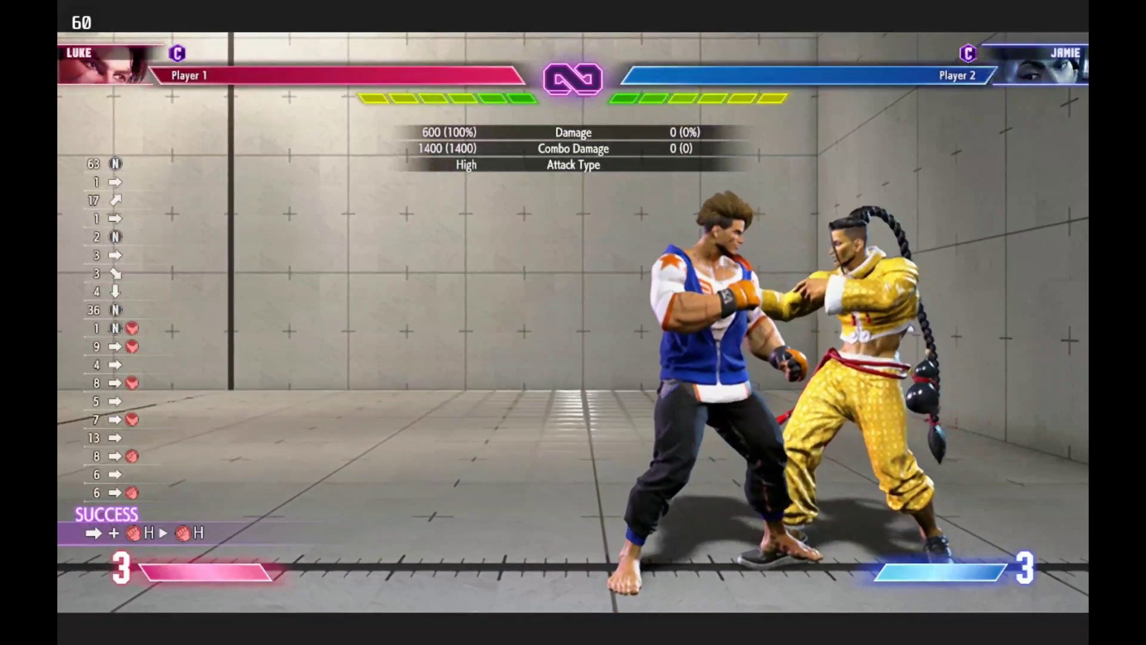
# Open the Steam menu from Street Fighter 6 and resume Spotify.
pyautogui.hotkey('shift', 'Tab')
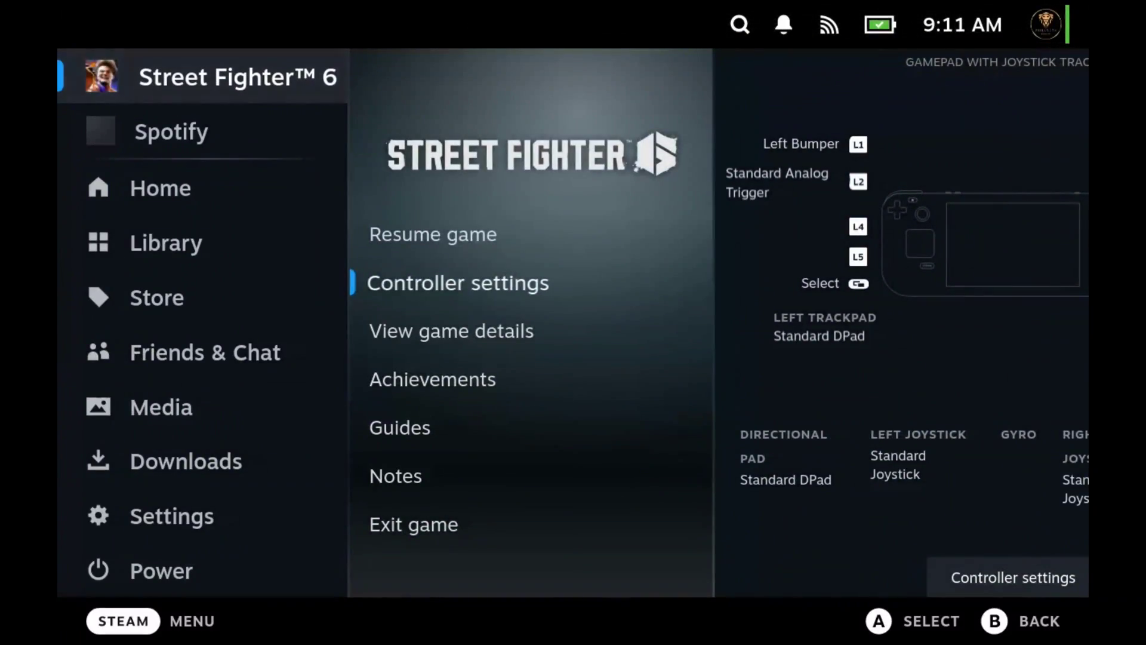
pyautogui.press('Down')
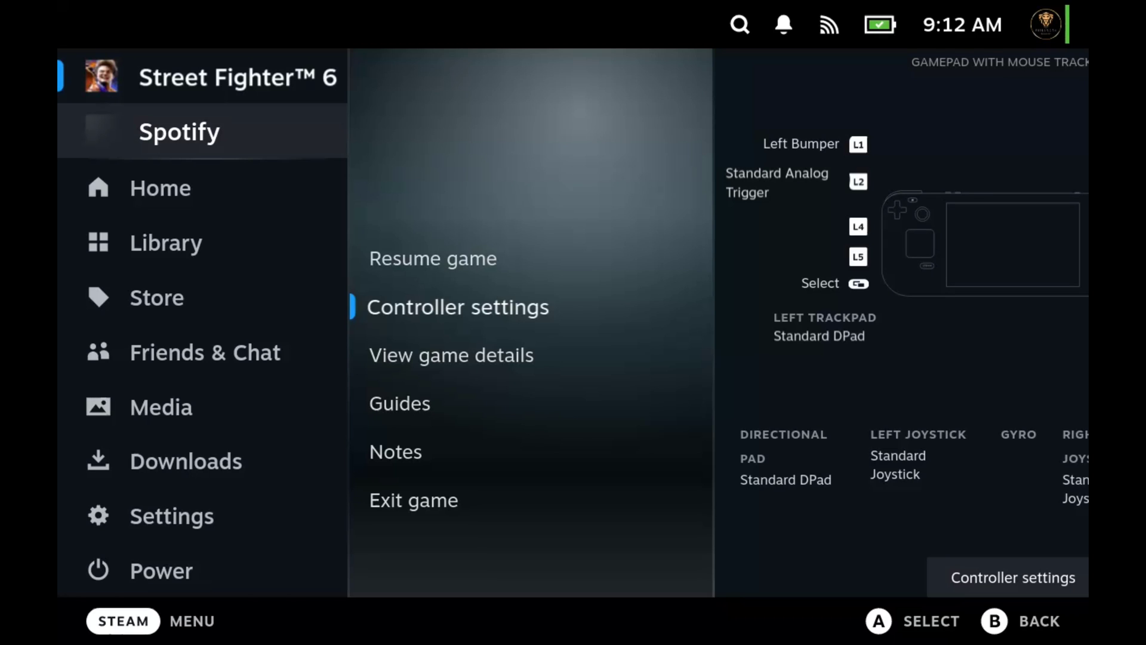
pyautogui.press('Up')
pyautogui.press('Down')
pyautogui.press('Right')
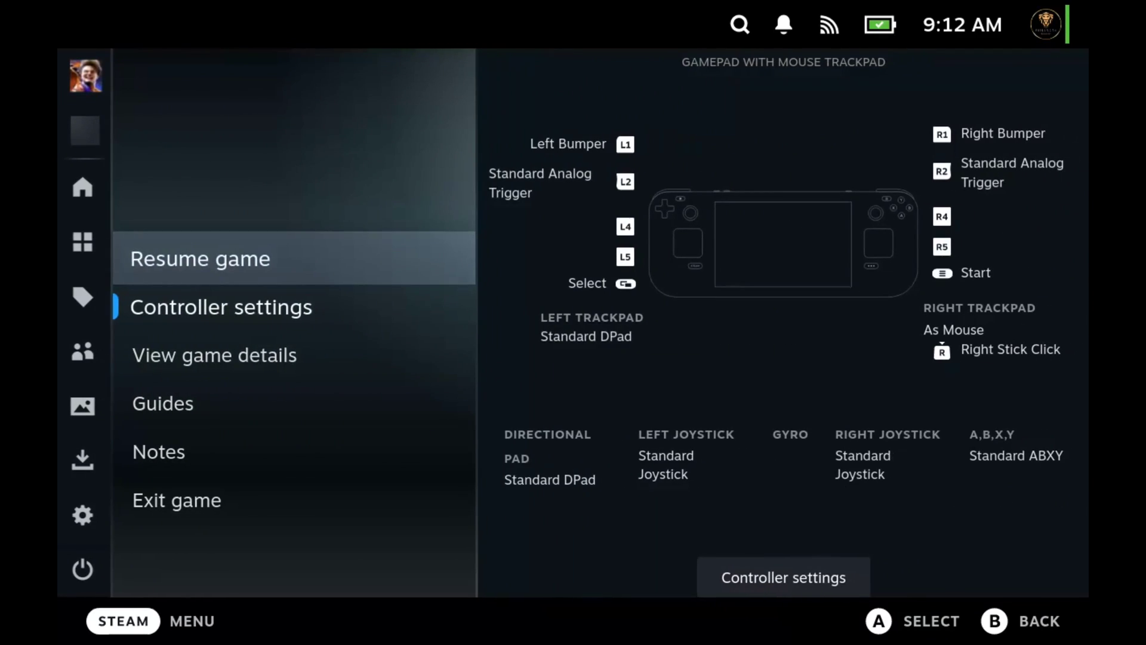
pyautogui.press('Return')
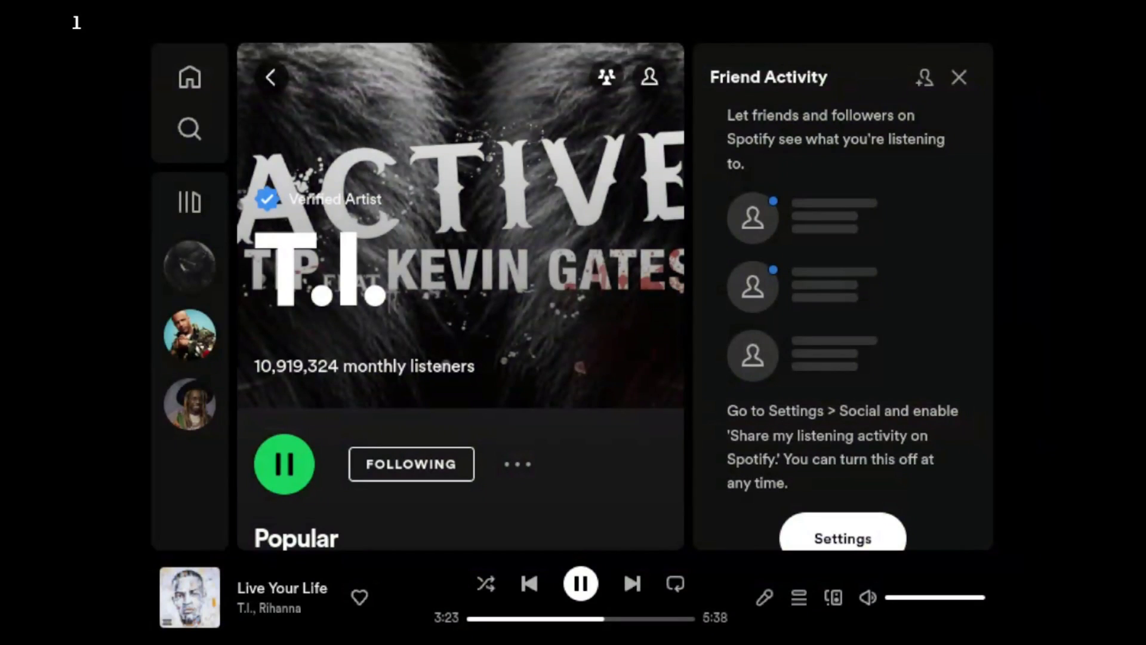
# Open the Steam menu from Spotify and resume Street Fighter 6 with Spotify still running.
pyautogui.press('Down')
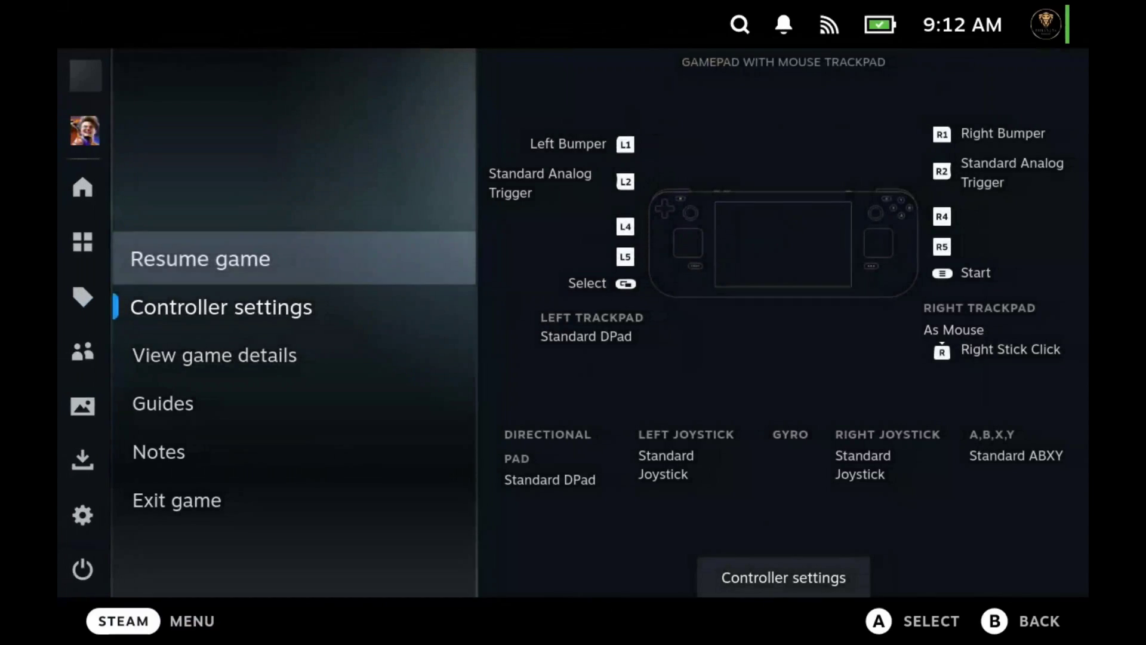
pyautogui.press('Down')
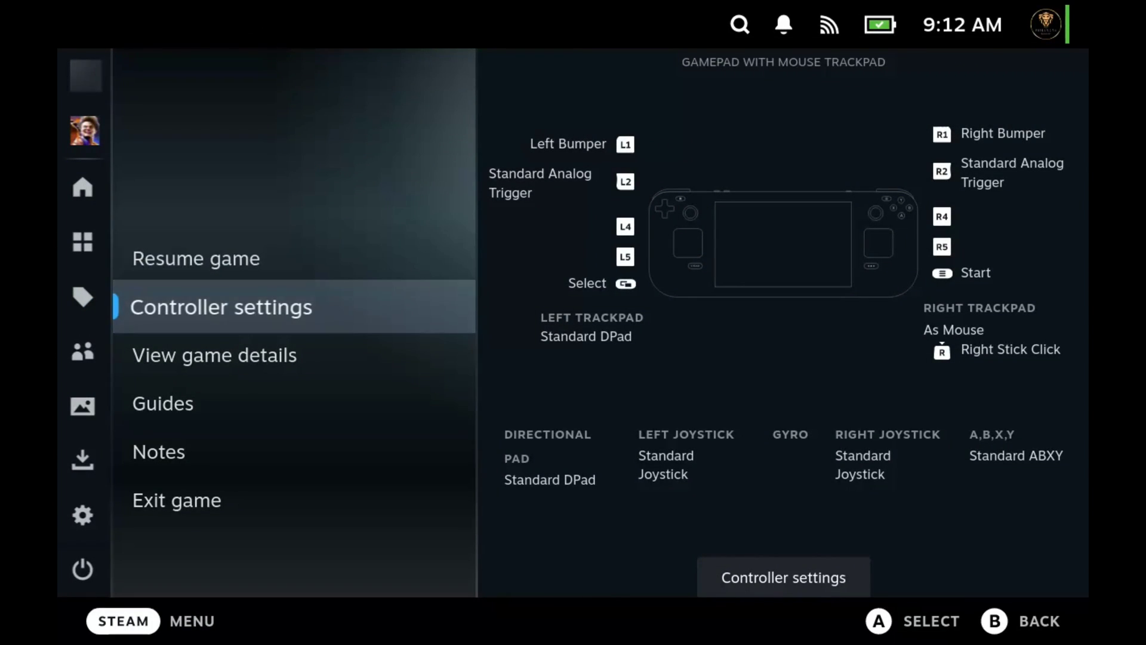
pyautogui.press('Up')
pyautogui.press('Left')
pyautogui.press('Down')
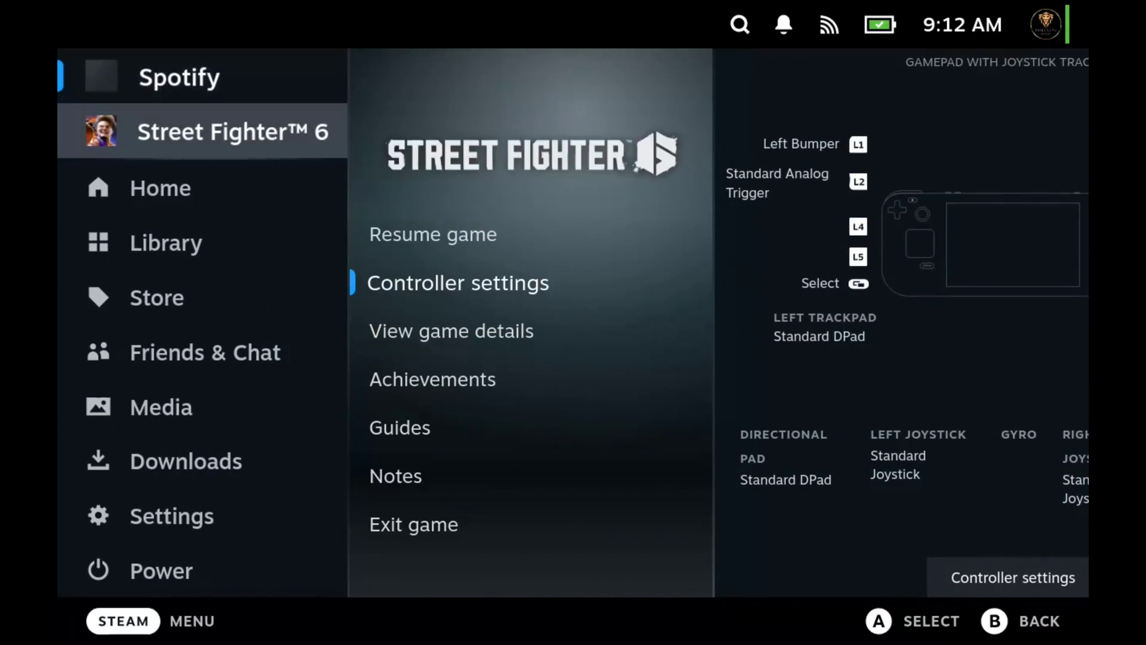
pyautogui.press('Return')
pyautogui.press('Escape')
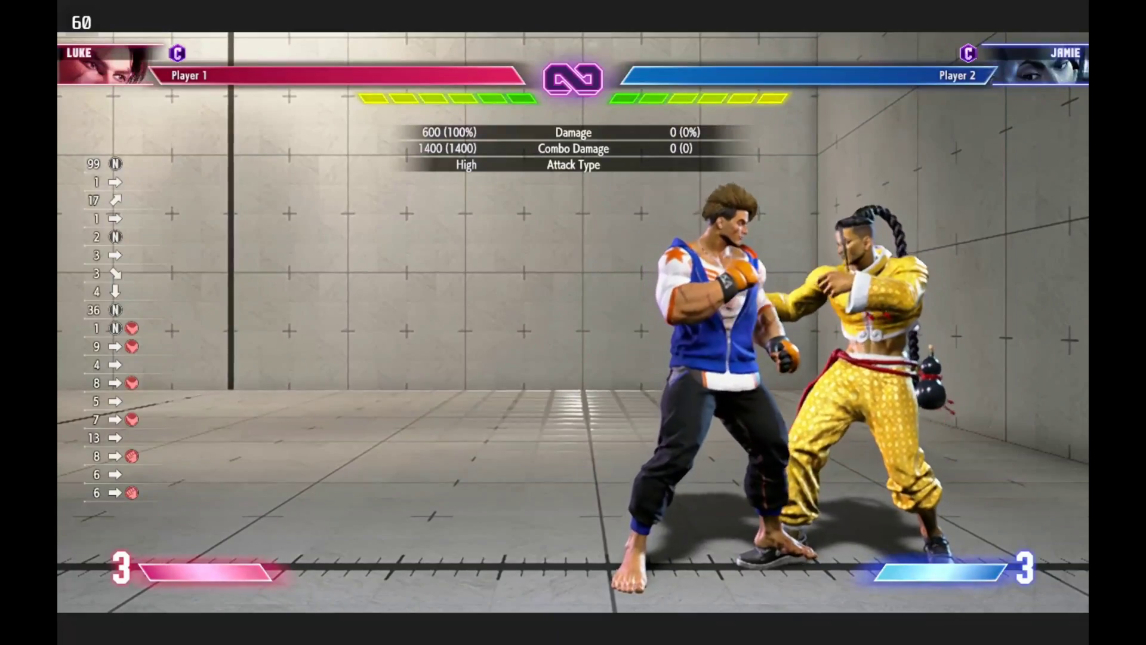
# In training mode, jump Luke at Jamie and perform the forward heavy punch into heavy punch combo.
pyautogui.press('Left')
pyautogui.press('Up')
pyautogui.press('o')
pyautogui.press('Right')
pyautogui.press('Up')
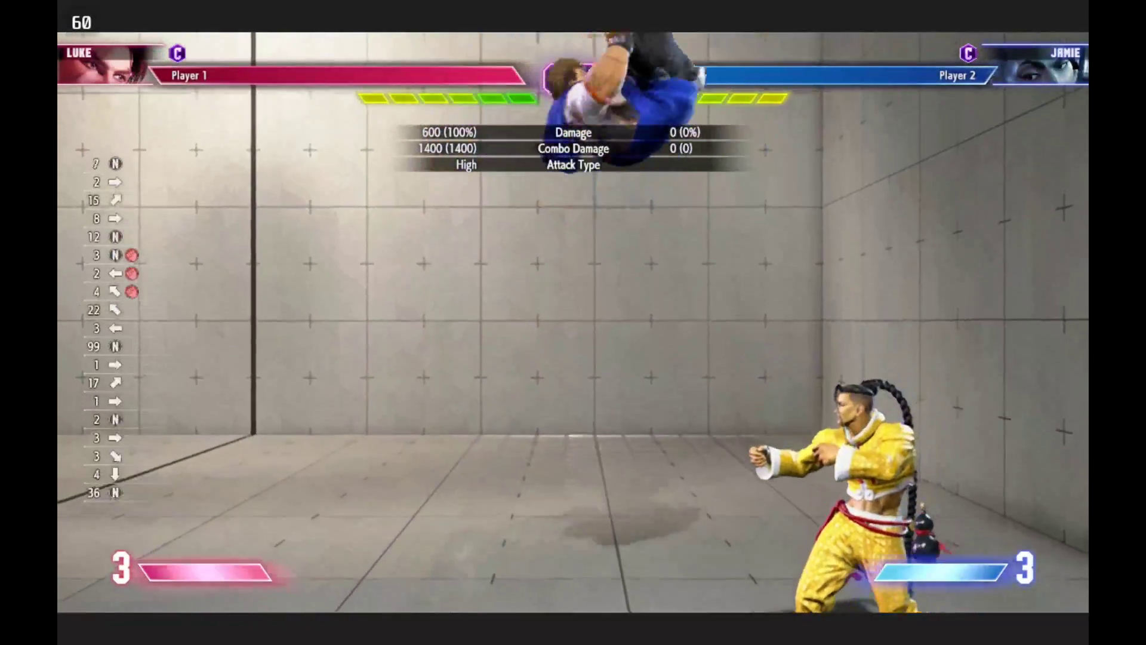
pyautogui.press('l')
pyautogui.press('Right')
pyautogui.press('o')
pyautogui.press('o')
pyautogui.press('o')
pyautogui.press('i')
pyautogui.press('i')
pyautogui.press('i')
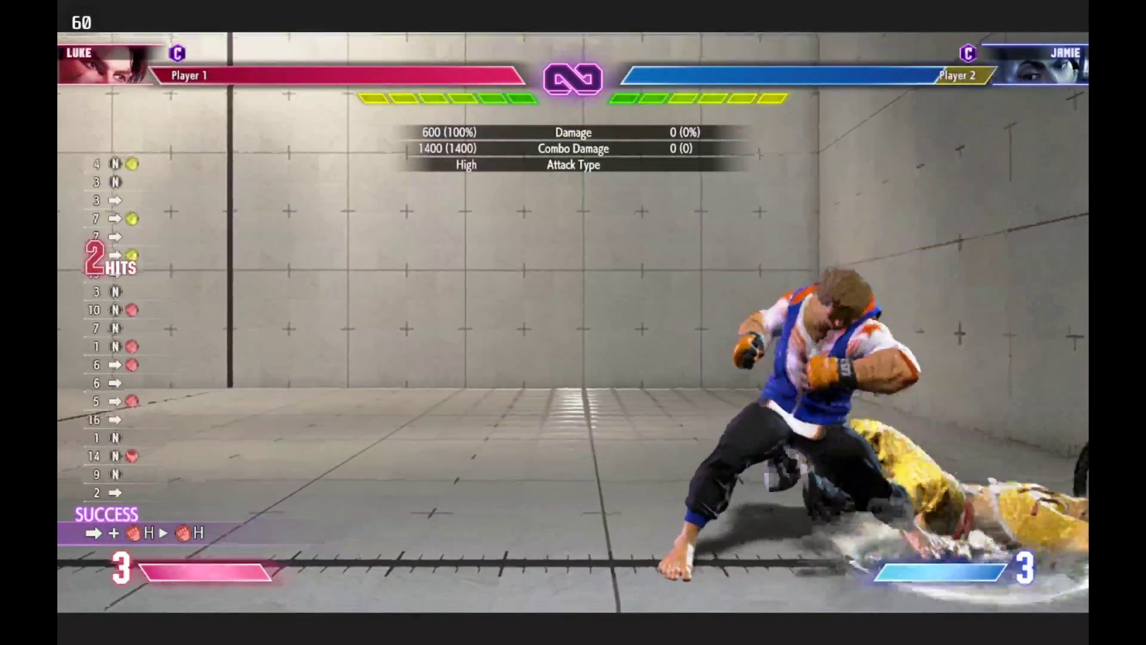
# Attack Jamie with a super art and the down, down-back, back plus punch special move.
pyautogui.press('Down')
pyautogui.press('Right')
pyautogui.press('i')
pyautogui.press('Right')
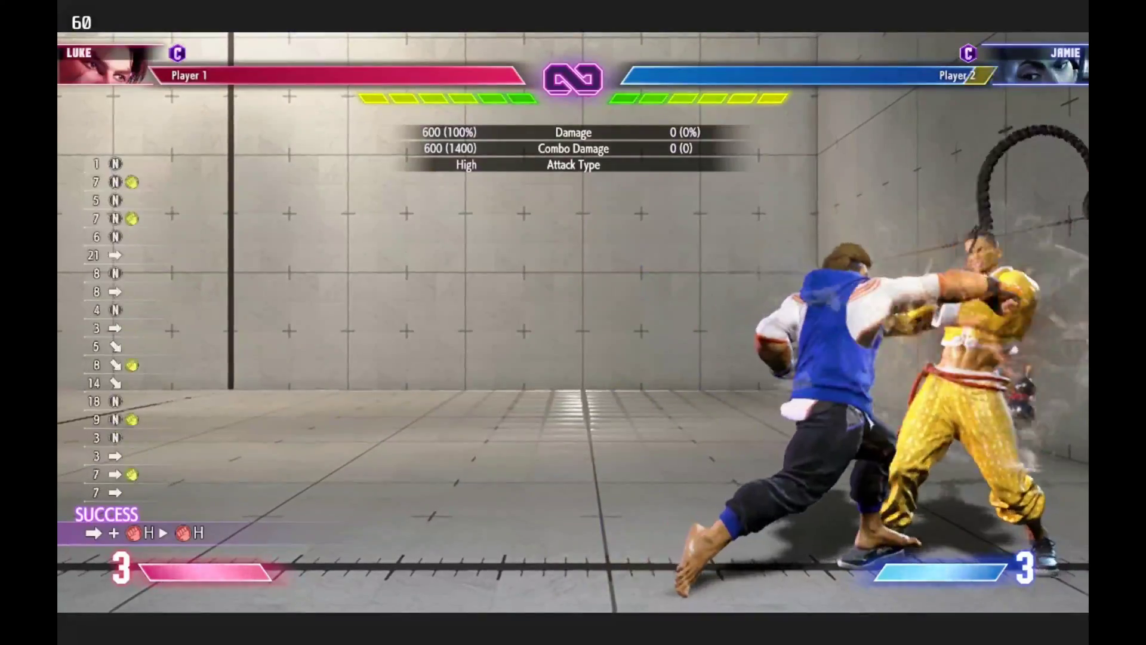
pyautogui.press('Down')
pyautogui.hotkey('Down', 'Left')
pyautogui.press('Left')
pyautogui.press('Down')
pyautogui.hotkey('Down', 'Left')
pyautogui.press('Left')
pyautogui.press('o')
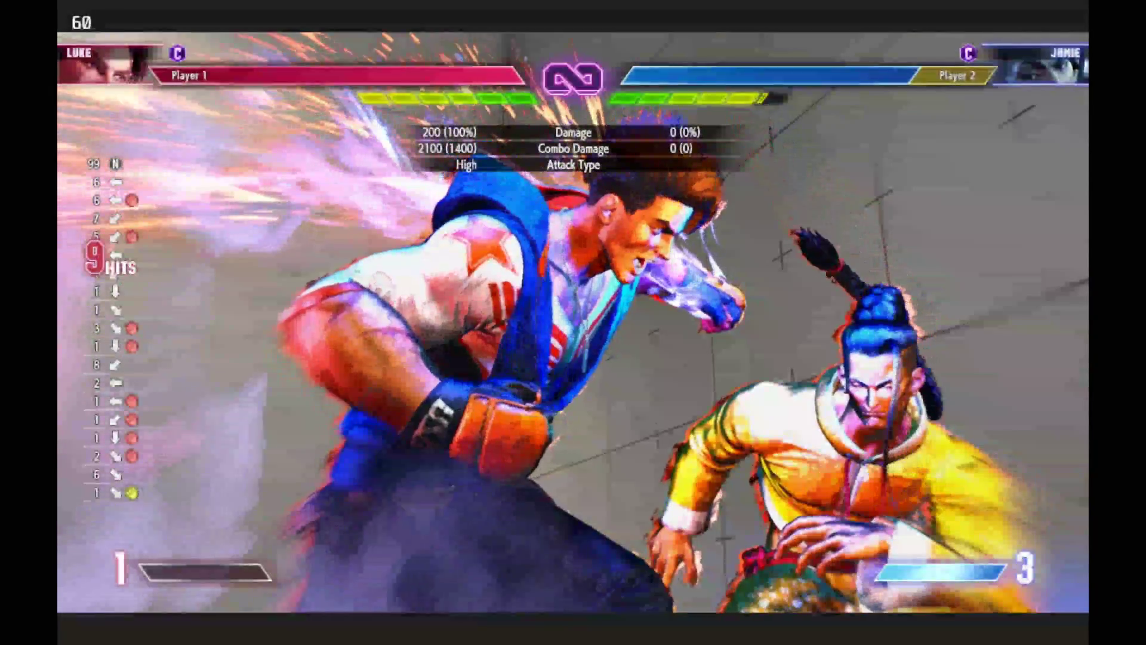
pyautogui.press('Right')
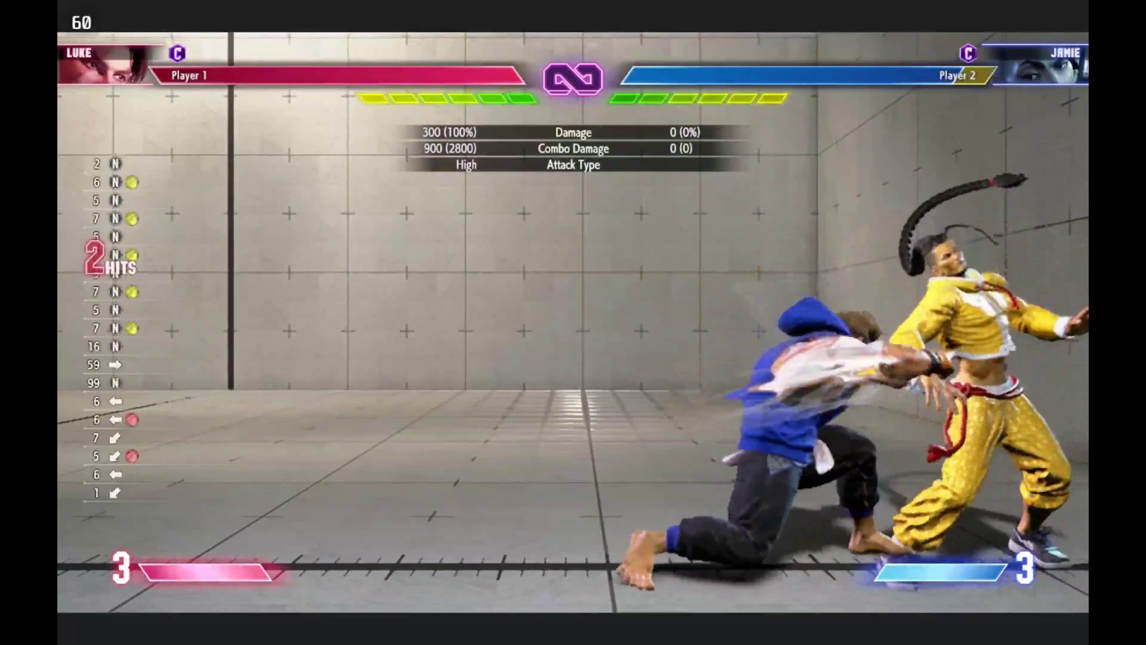
pyautogui.press('Left')
pyautogui.press('o')
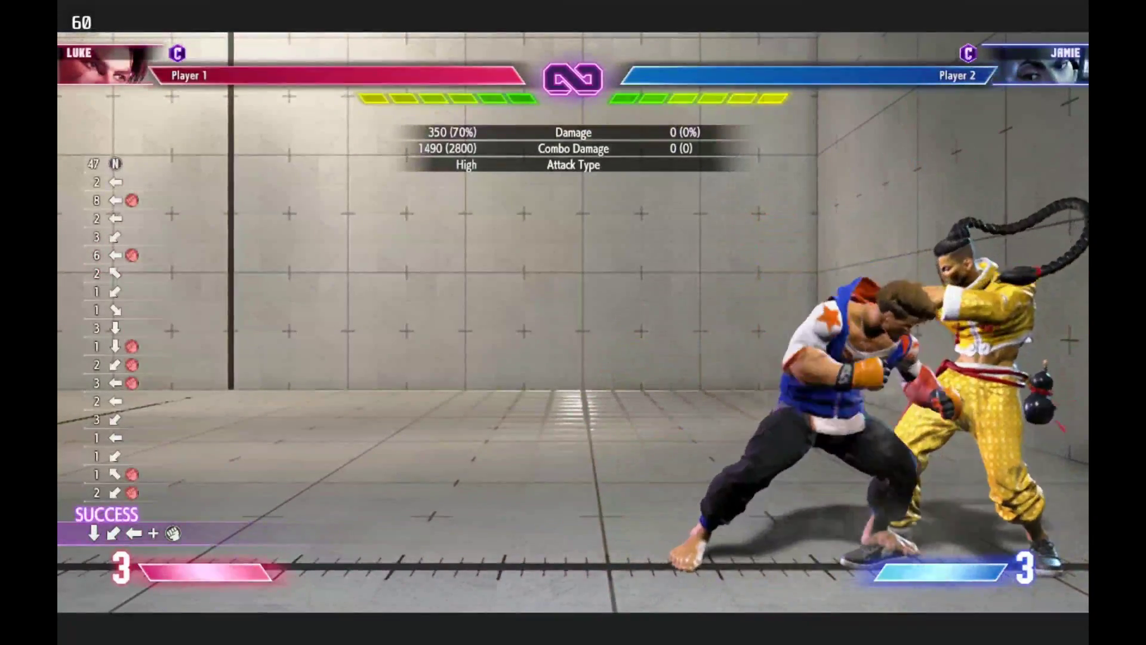
# Perform Luke's chain of four medium punches on Jamie, mixed with special moves.
pyautogui.press('i')
pyautogui.press('i')
pyautogui.press('i')
pyautogui.press('i')
pyautogui.press('i')
pyautogui.press('i')
pyautogui.press('Down')
pyautogui.press('Left')
pyautogui.press('Down')
pyautogui.press('Right')
pyautogui.press('Left')
# Combine Luke's punches on Jamie with the down, down-forward, forward plus punch special move.
pyautogui.press('Down')
pyautogui.press('o')
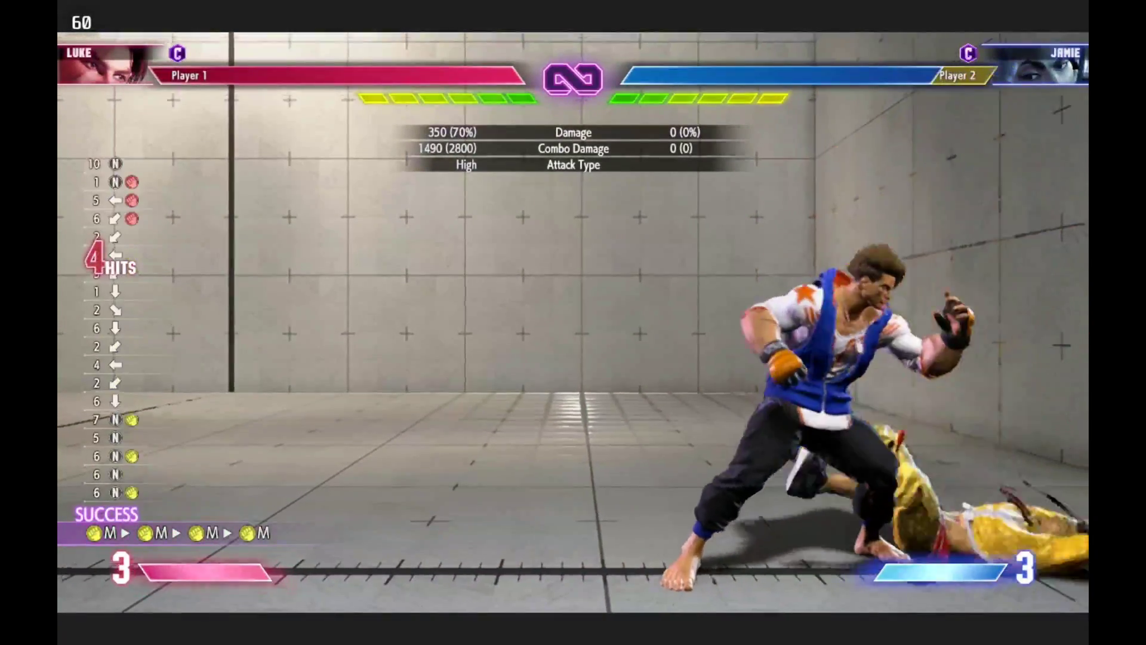
pyautogui.press('i')
pyautogui.press('i')
pyautogui.press('i')
pyautogui.press('i')
pyautogui.press('Right')
pyautogui.press('Down')
pyautogui.press('o')
pyautogui.press('Down')
pyautogui.press('o')
pyautogui.press('Right')
pyautogui.press('Down')
pyautogui.press('o')
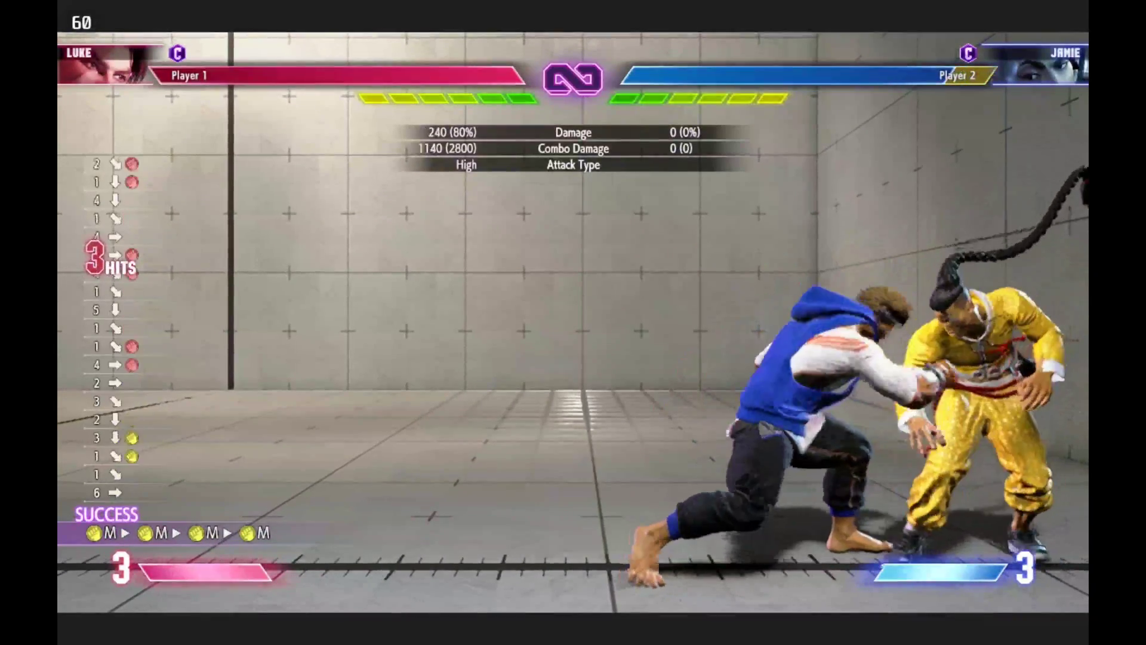
pyautogui.press('Right')
pyautogui.press('o')
pyautogui.press('u')
pyautogui.press('u')
pyautogui.press('i')
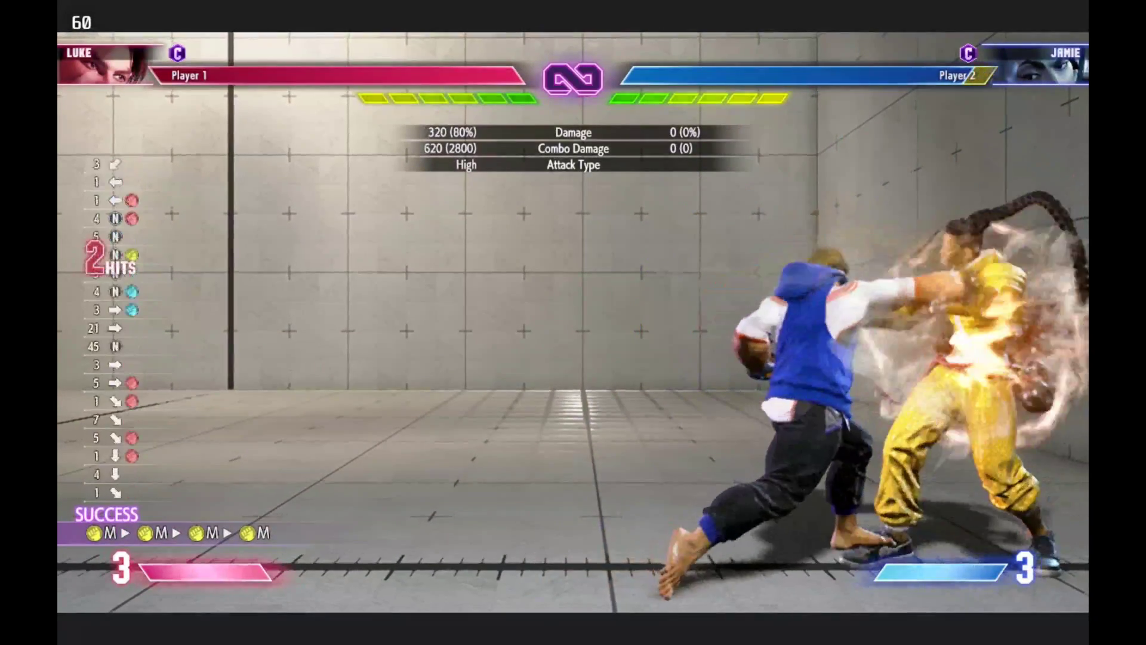
pyautogui.press('Left')
pyautogui.press('o')
pyautogui.press('Down')
pyautogui.press('Right')
pyautogui.press('o')
pyautogui.press('Left')
# Launch Jamie into the air with the forward, down, down-forward plus punch uppercut.
pyautogui.press('o')
pyautogui.press('Right')
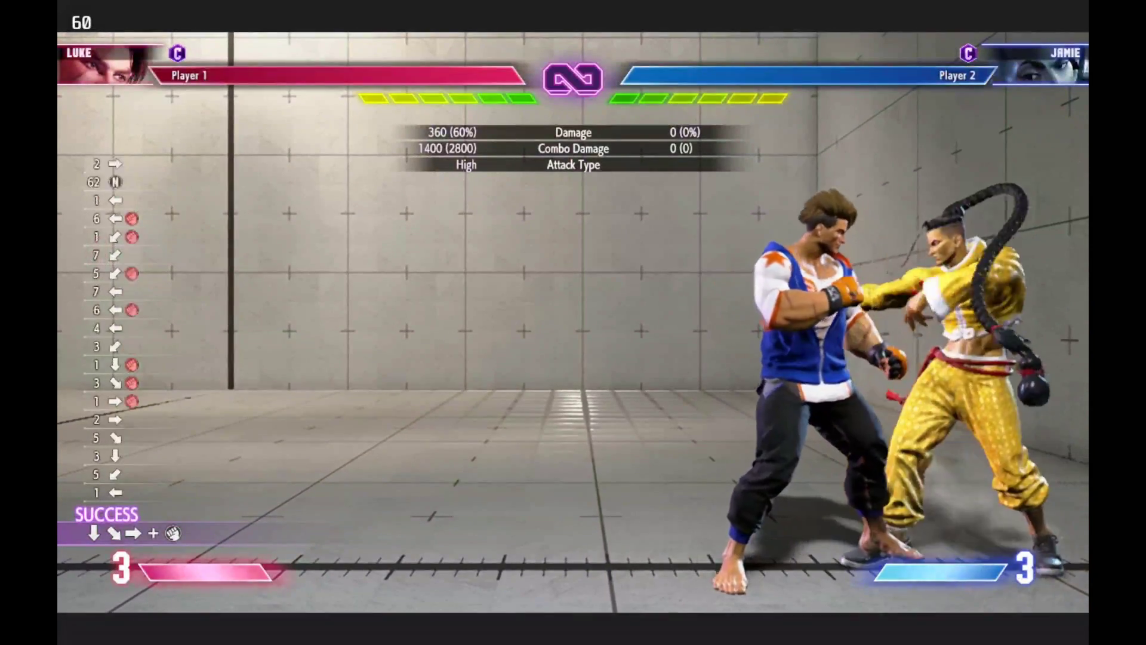
pyautogui.press('u')
pyautogui.press('i')
pyautogui.press('o')
pyautogui.press('Down')
pyautogui.press('Right')
pyautogui.press('o')
pyautogui.press('Down')
pyautogui.press('Right')
pyautogui.press('o')
pyautogui.press('Down')
pyautogui.press('Right')
pyautogui.press('o')
pyautogui.press('o')
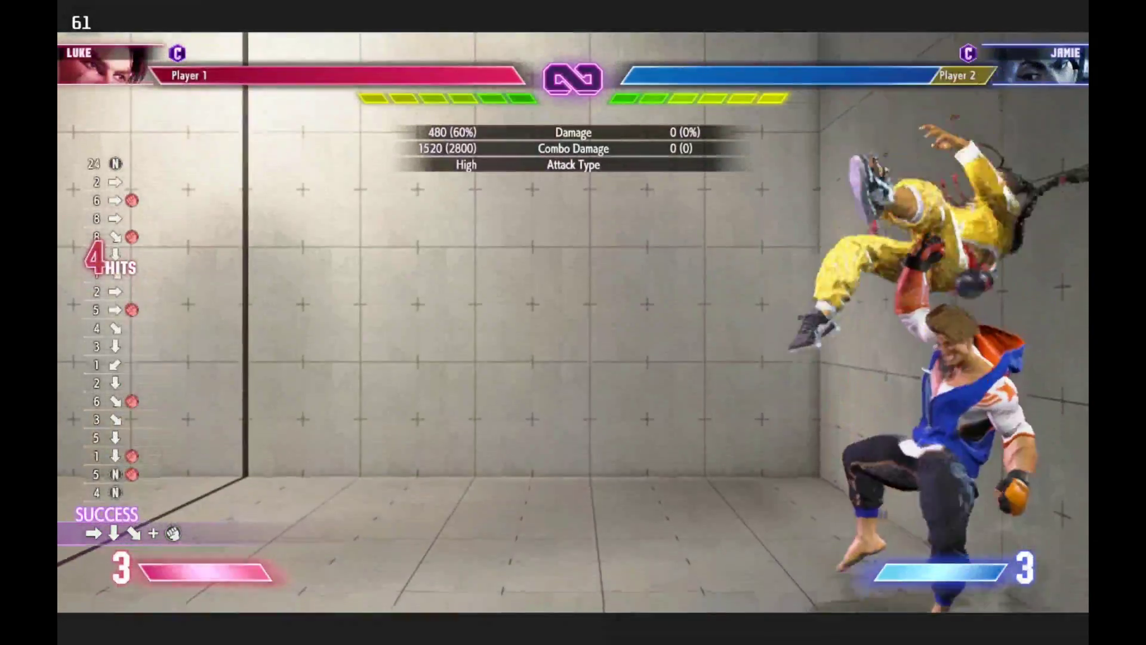
# Perform Luke's super art with the double down, down-forward, forward motion, spending all three super bars.
pyautogui.press('Down')
pyautogui.press('Right')
pyautogui.press('Down')
pyautogui.press('Right')
pyautogui.press('o')
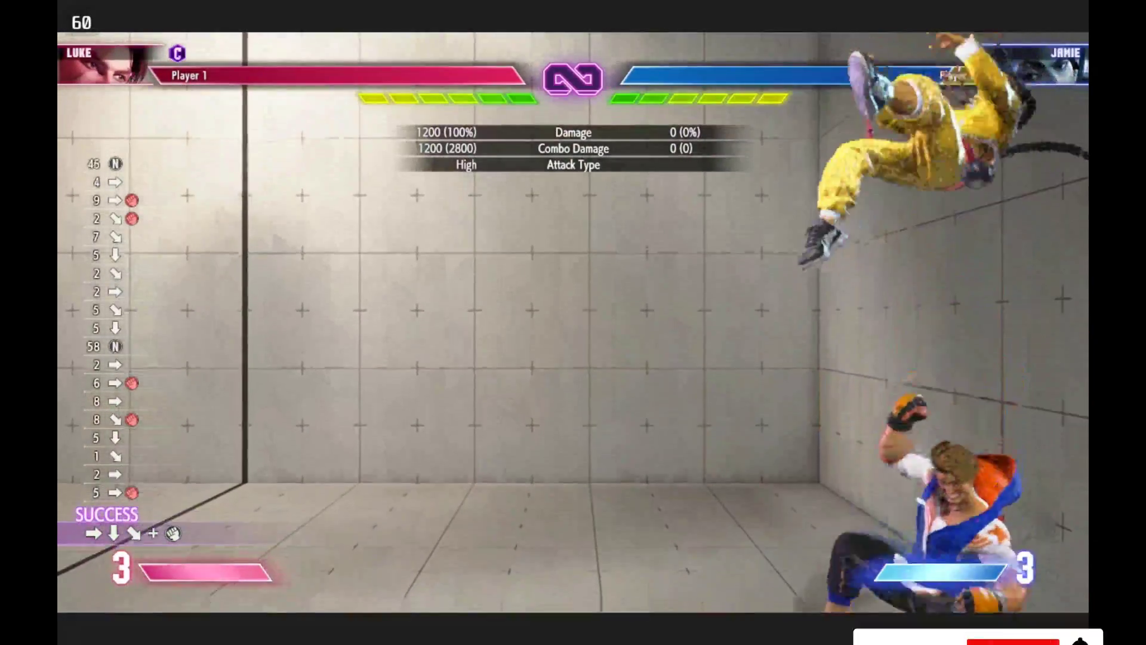
pyautogui.press('Down')
pyautogui.press('Right')
pyautogui.press('Down')
pyautogui.press('Right')
pyautogui.press('l')
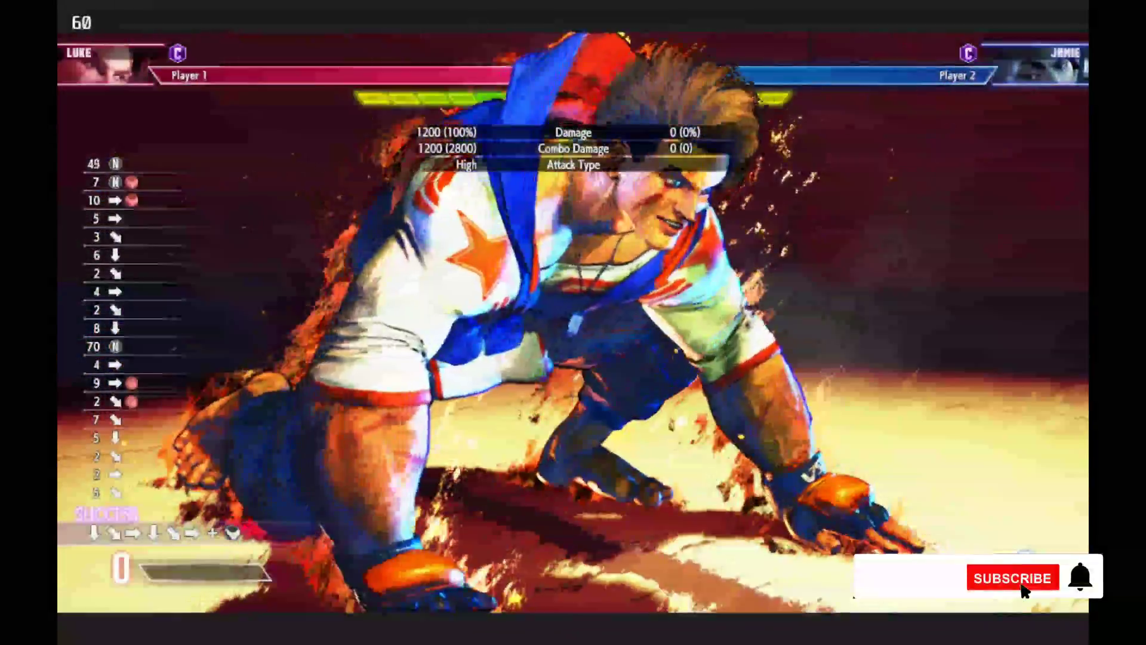